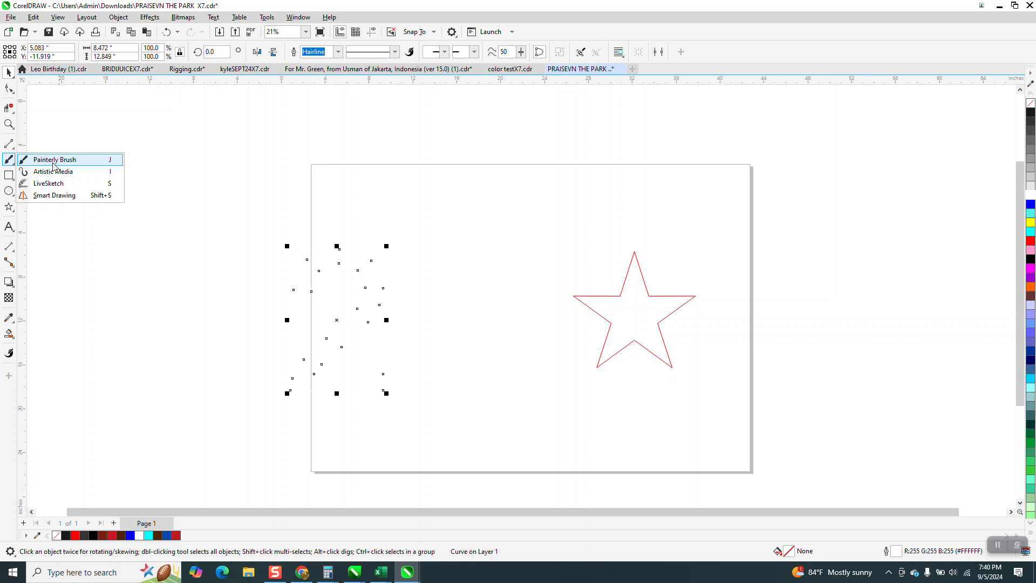
- Select both number 2 shapes, display the drawing in Wireframe view, and return it to Enhanced view
left_click(368, 354)
left_click_drag(233, 189, 601, 432)
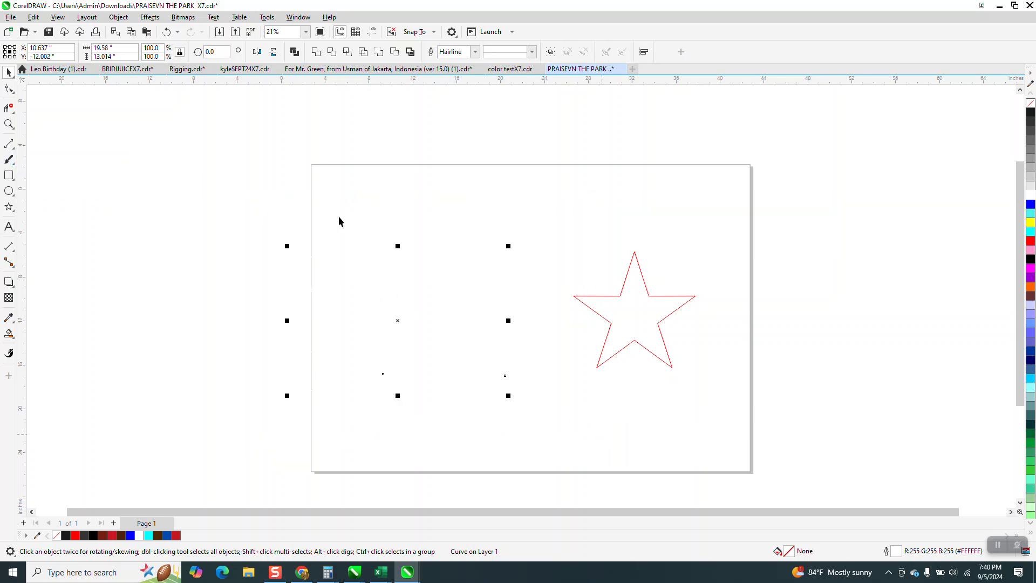
left_click(58, 18)
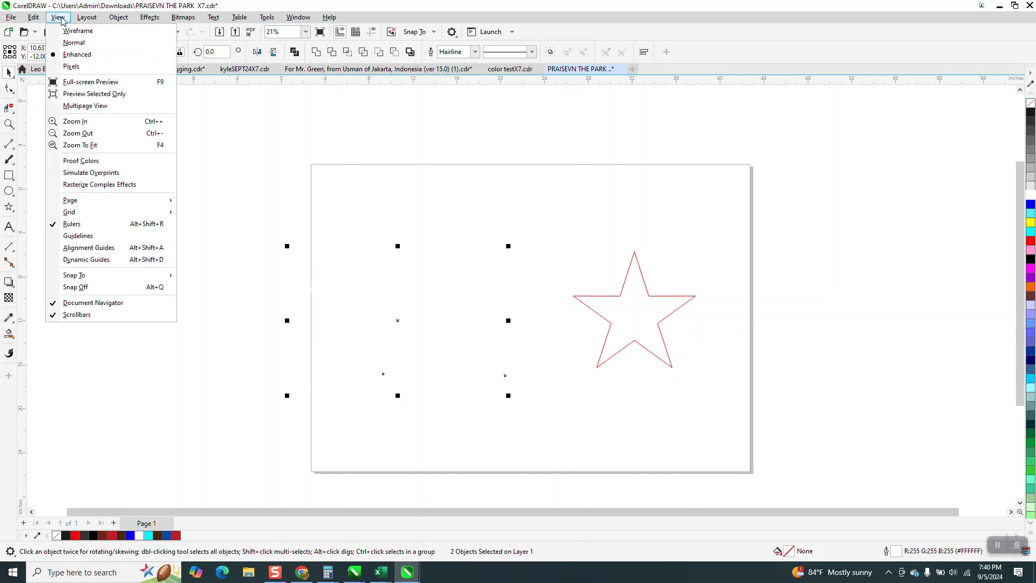
left_click(65, 30)
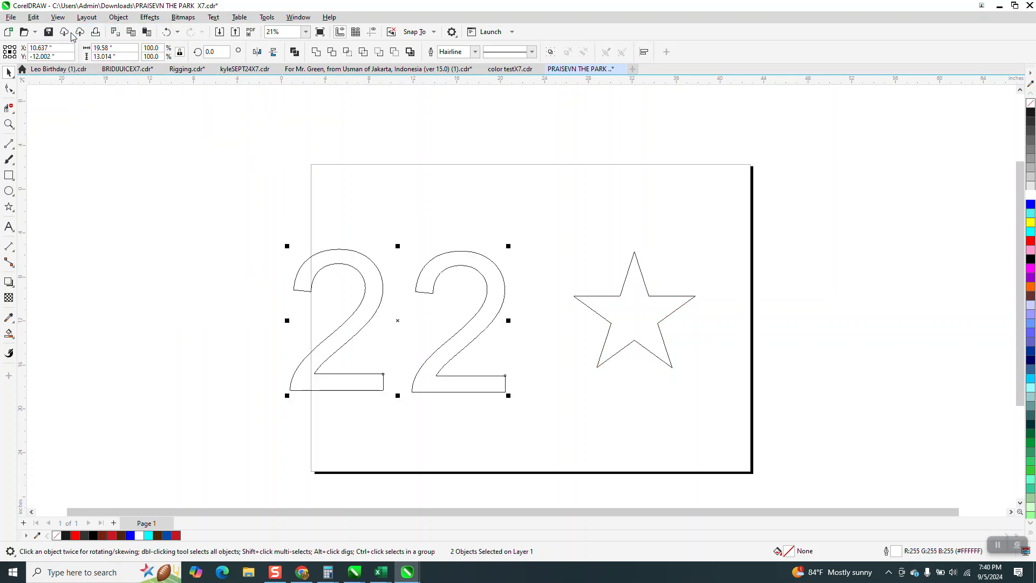
left_click(58, 18)
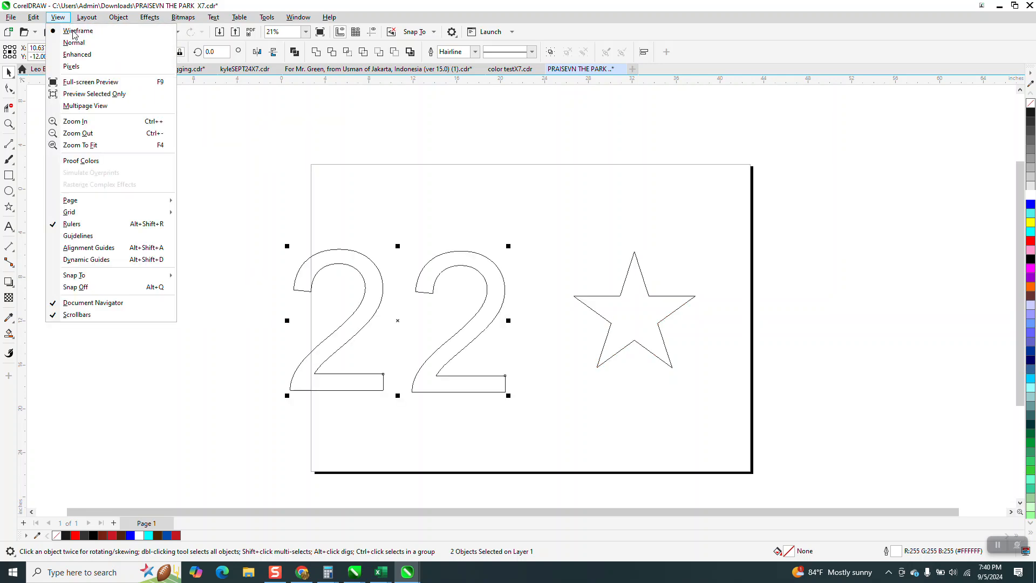
left_click(78, 54)
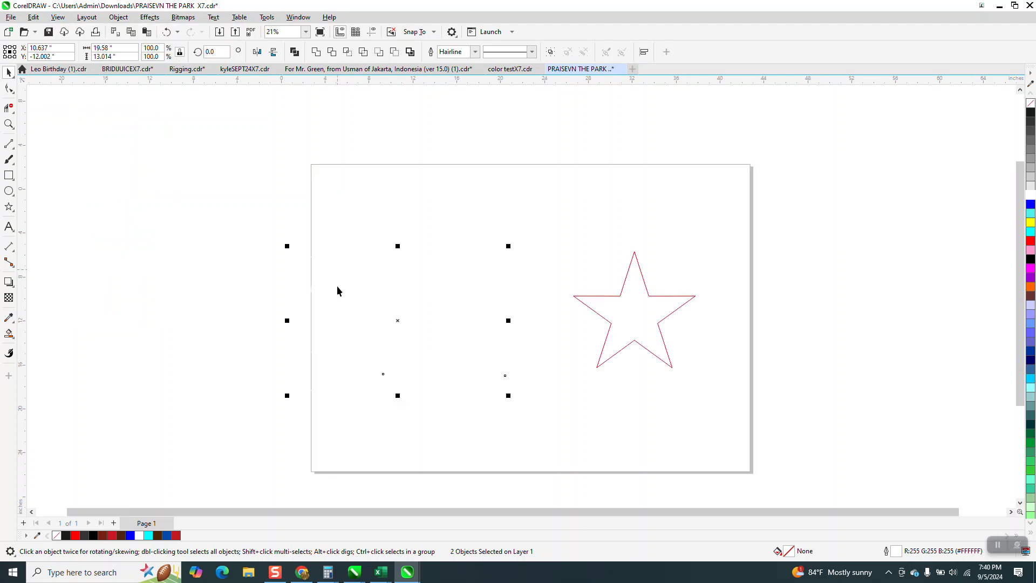
- Apply the Silk Flower painterly brush with a red outline to the first number 2
left_click(165, 245)
left_click(363, 299)
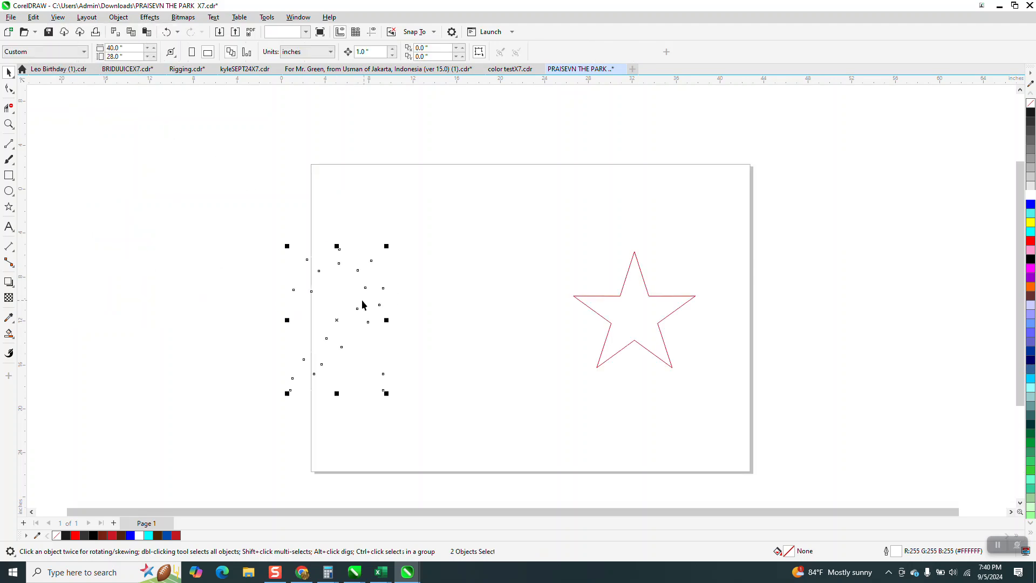
left_click(13, 163)
left_click(49, 159)
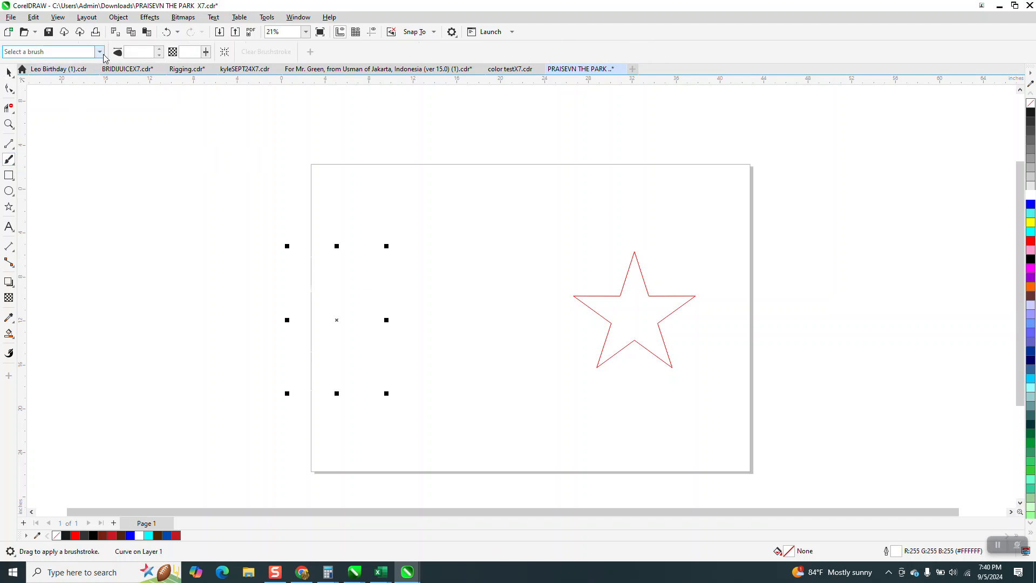
left_click(99, 52)
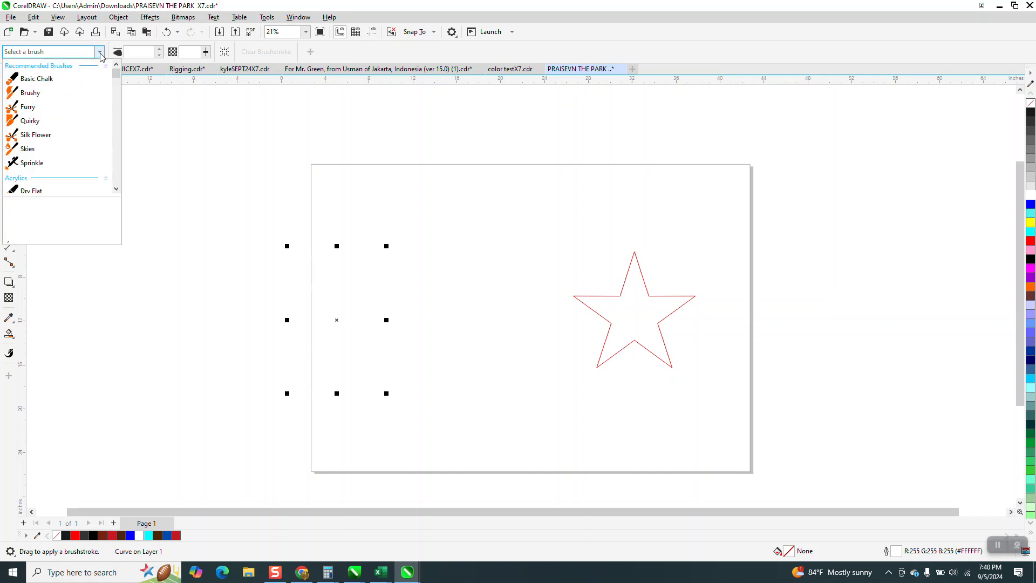
left_click(46, 135)
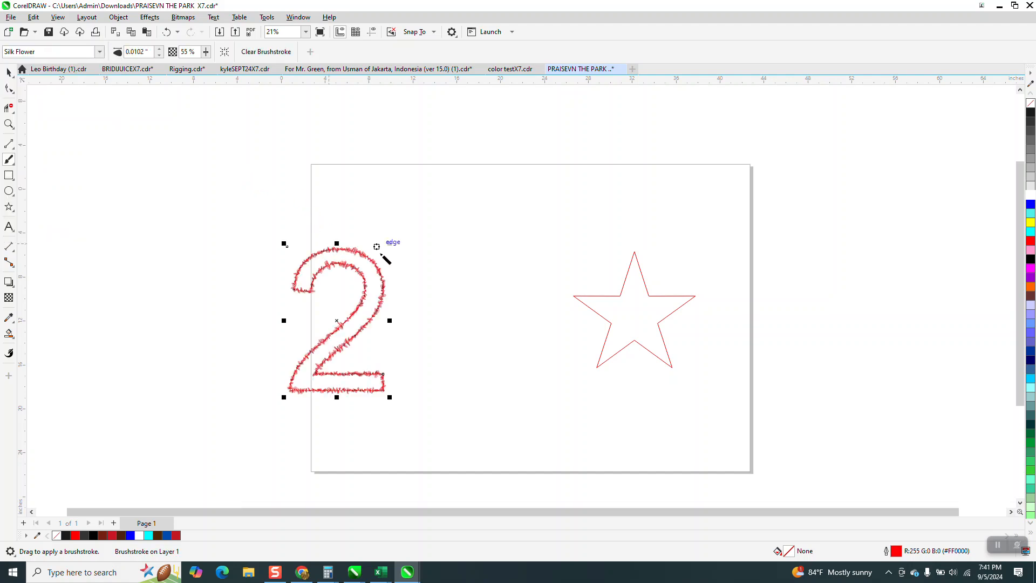
- Set the brush size of the Silk Flower brushstroke on the first 2 to 0.01 inch
left_click(8, 123)
left_click_drag(284, 225, 409, 308)
left_click(9, 74)
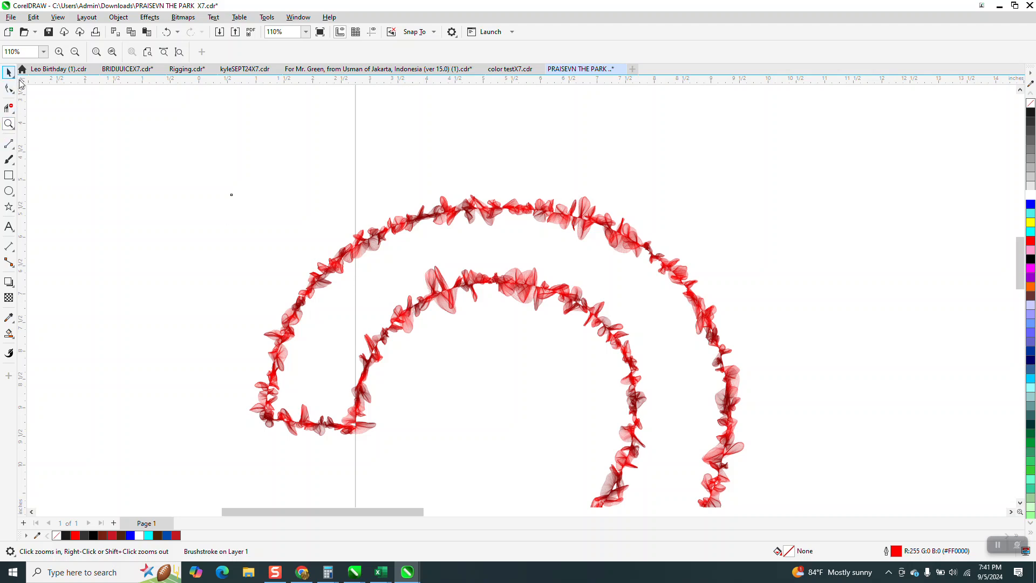
left_click(8, 72)
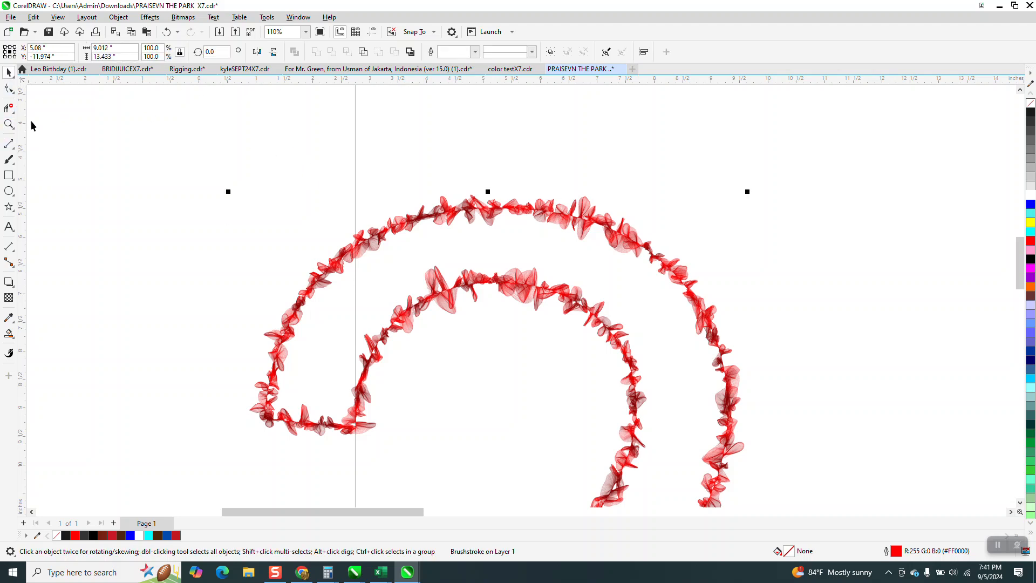
left_click(14, 160)
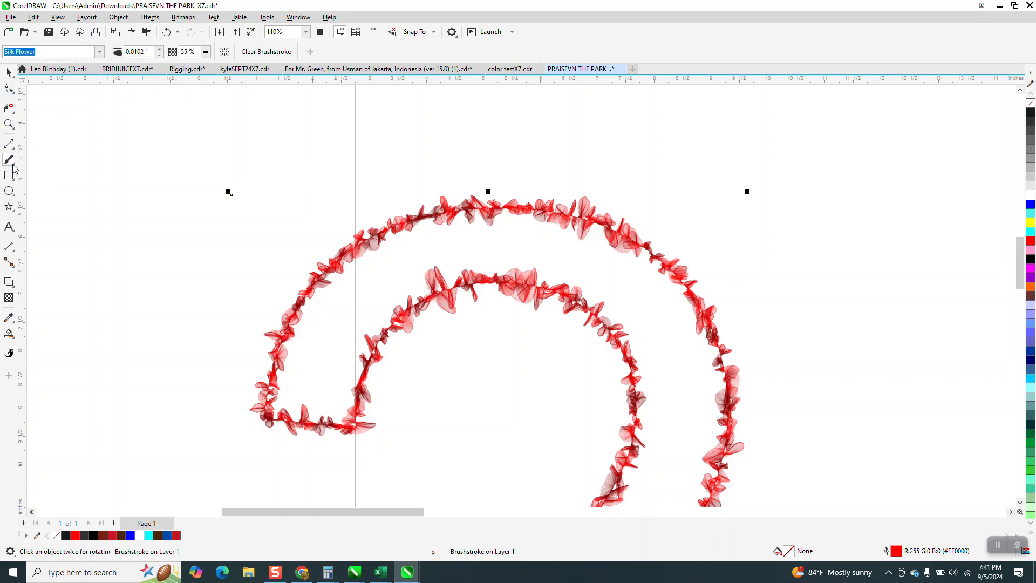
double_click(150, 53)
key("BackSpace")
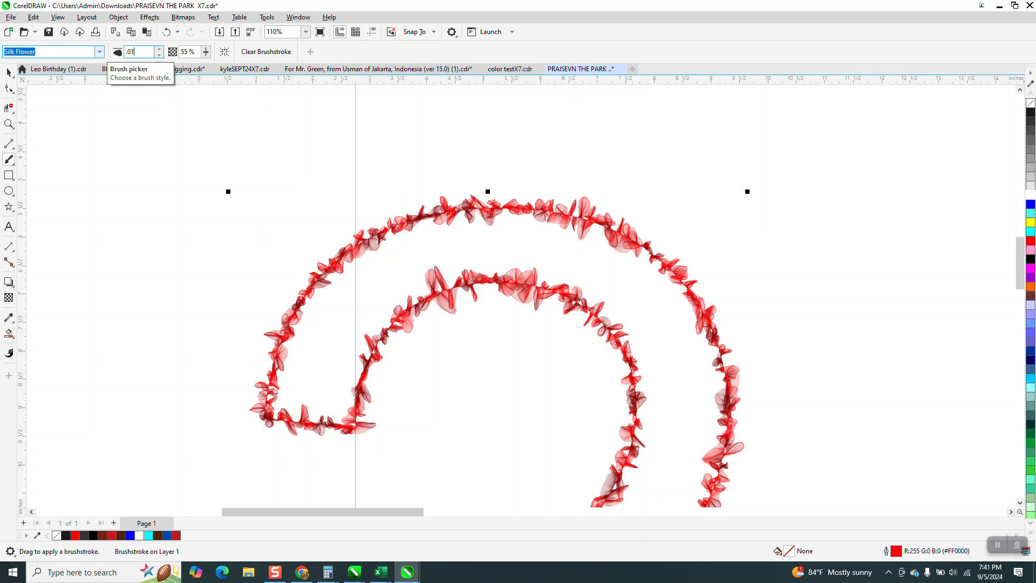
key("Return")
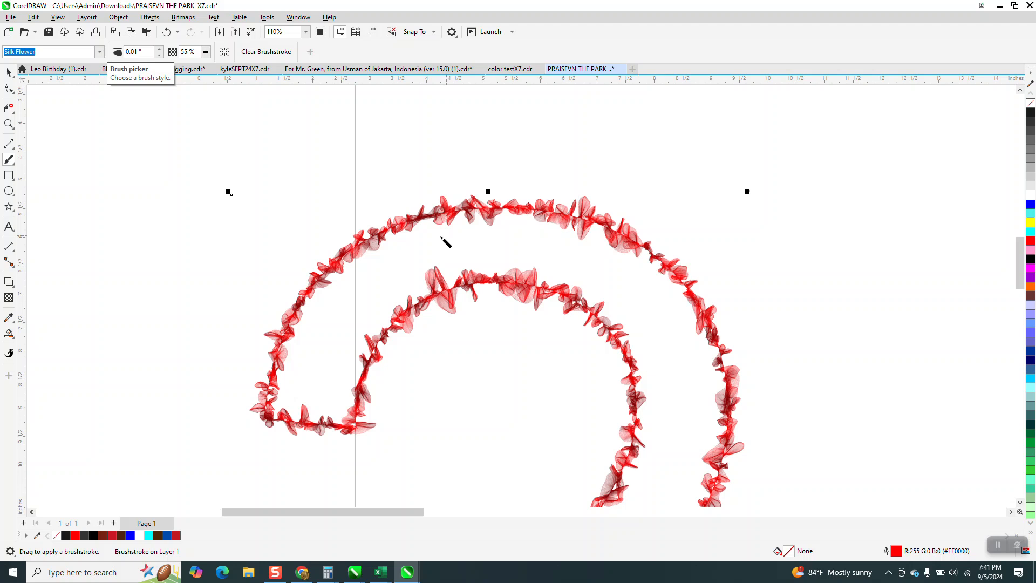
- Set the transparency of the Silk Flower brushstroke on the first 2 to 86%
left_click(206, 53)
left_click(206, 52)
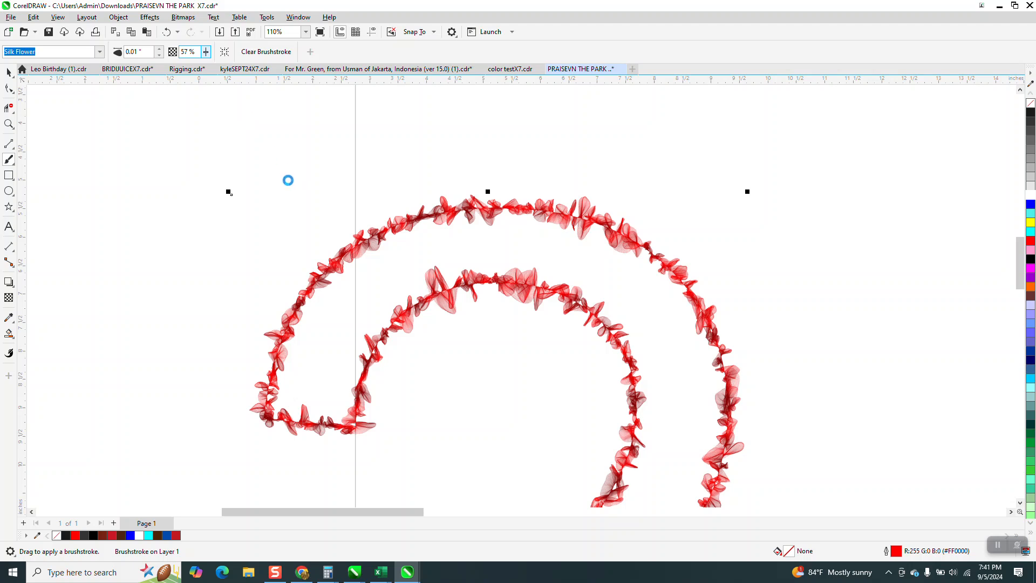
scroll(410, 201, "down", 2)
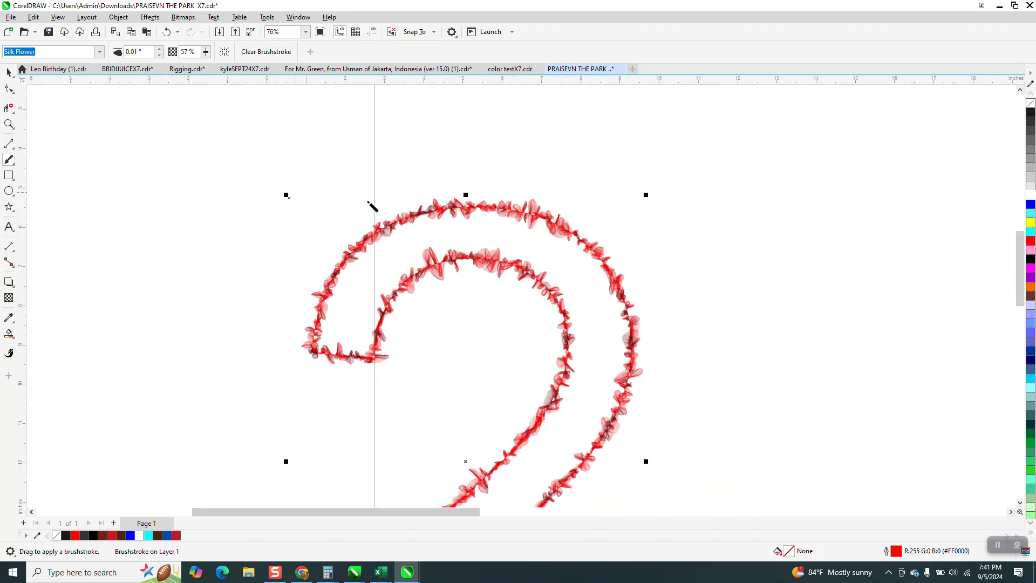
left_click(206, 51)
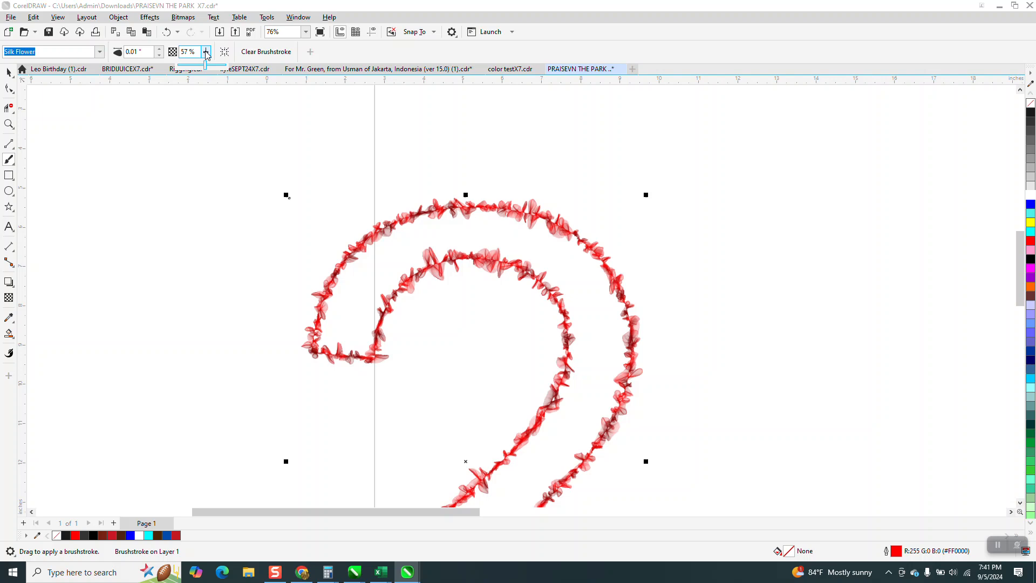
left_click_drag(206, 66, 219, 66)
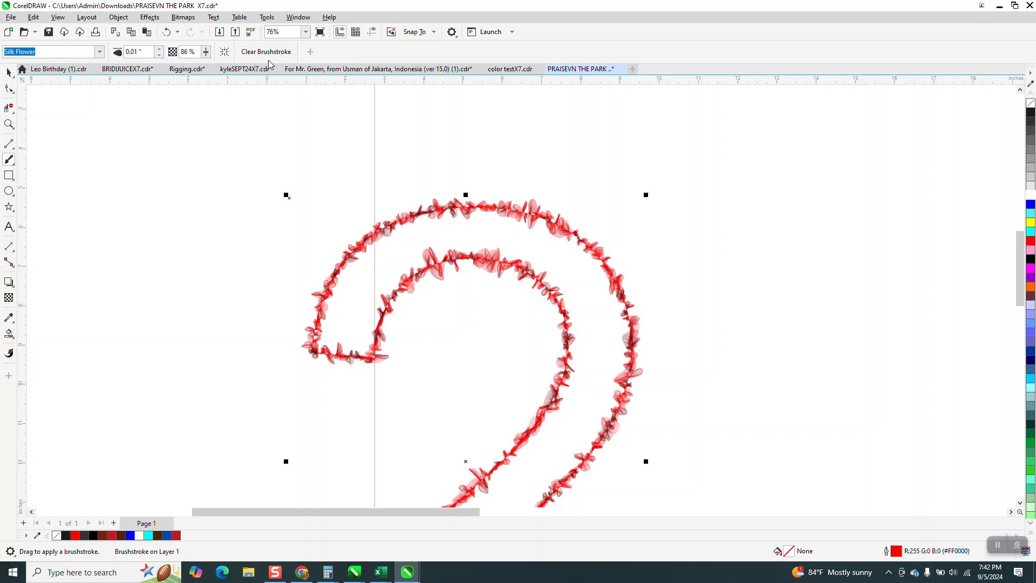
- Clear the Silk Flower brushstroke from the first 2 and apply the Furry Burst particle brush to its outline
left_click(290, 56)
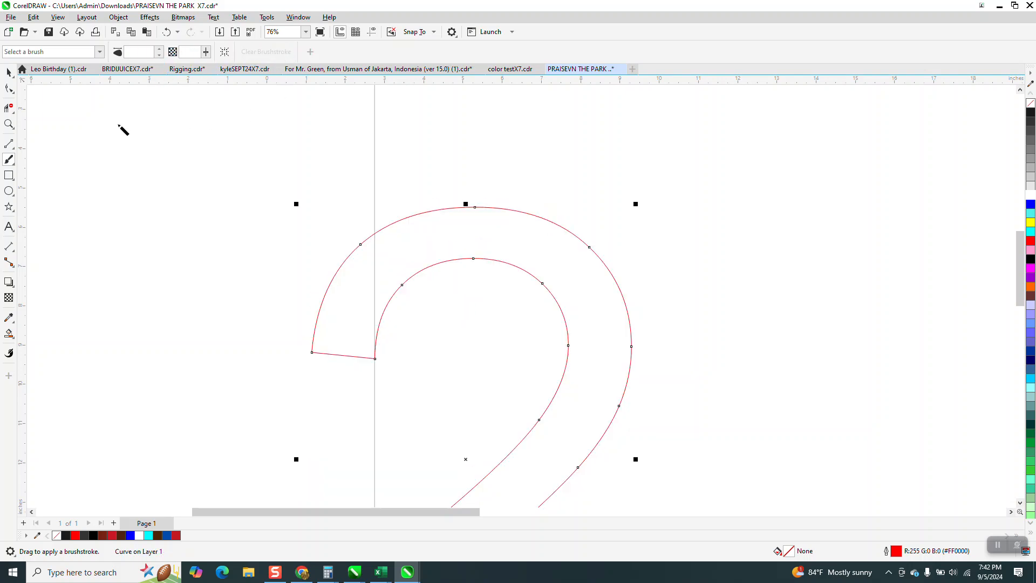
left_click(99, 52)
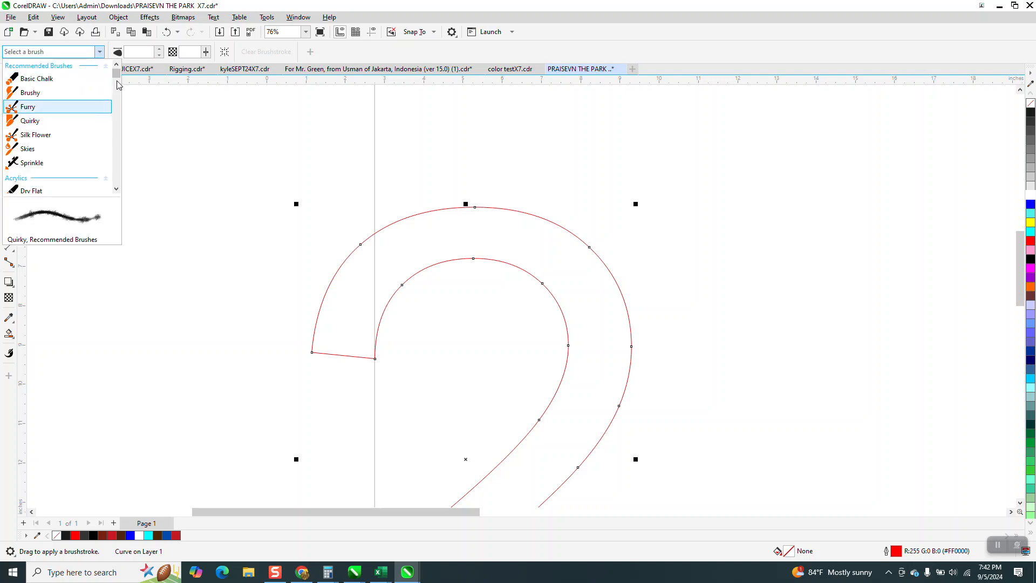
left_click_drag(116, 77, 117, 91)
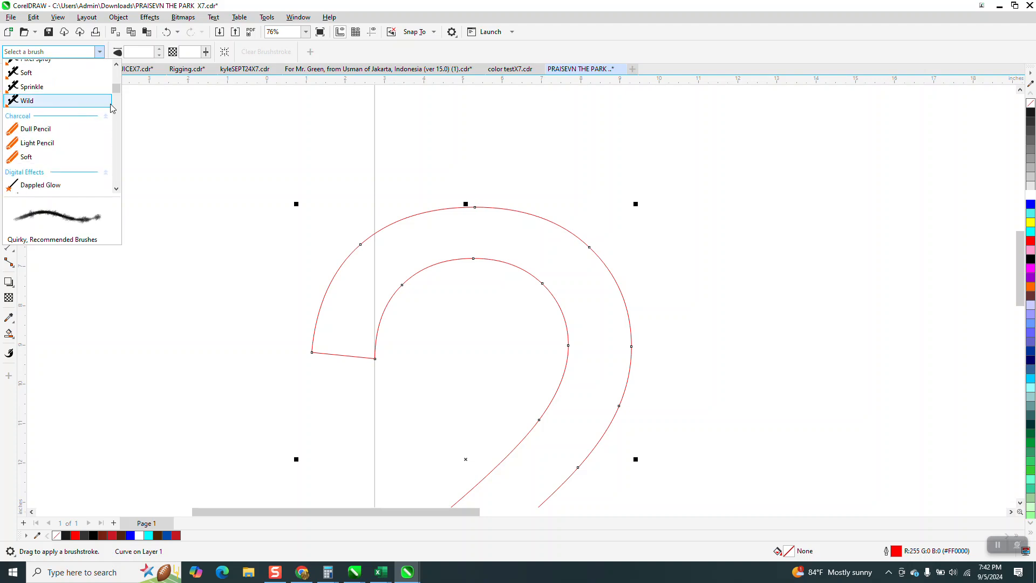
scroll(120, 93, "down", 1)
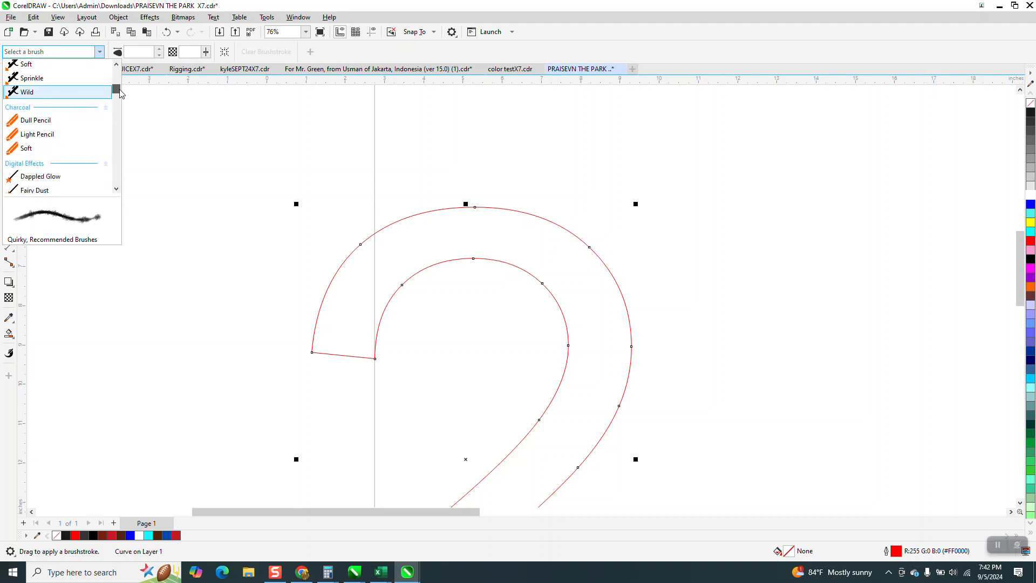
left_click_drag(120, 93, 111, 141)
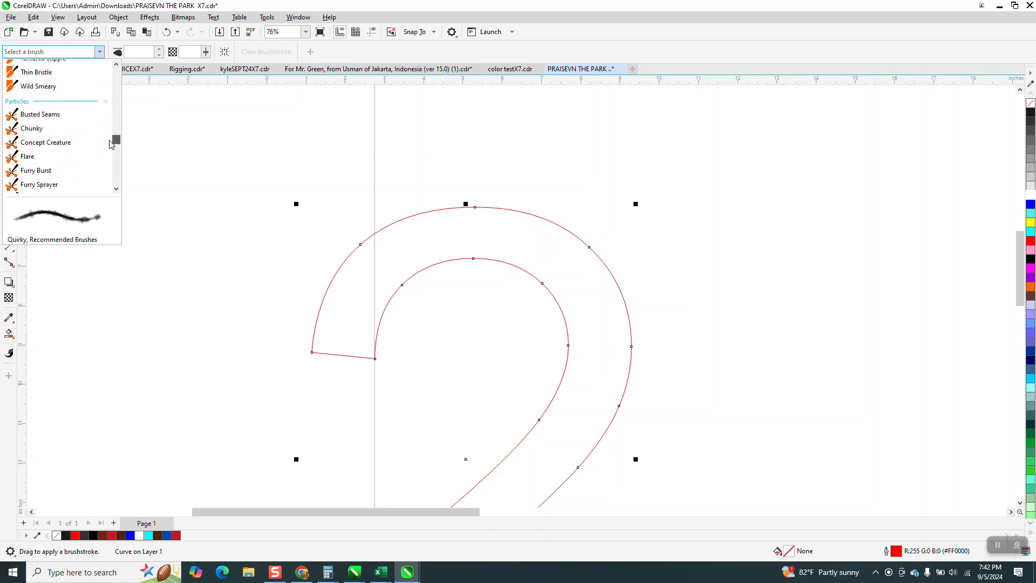
left_click(48, 170)
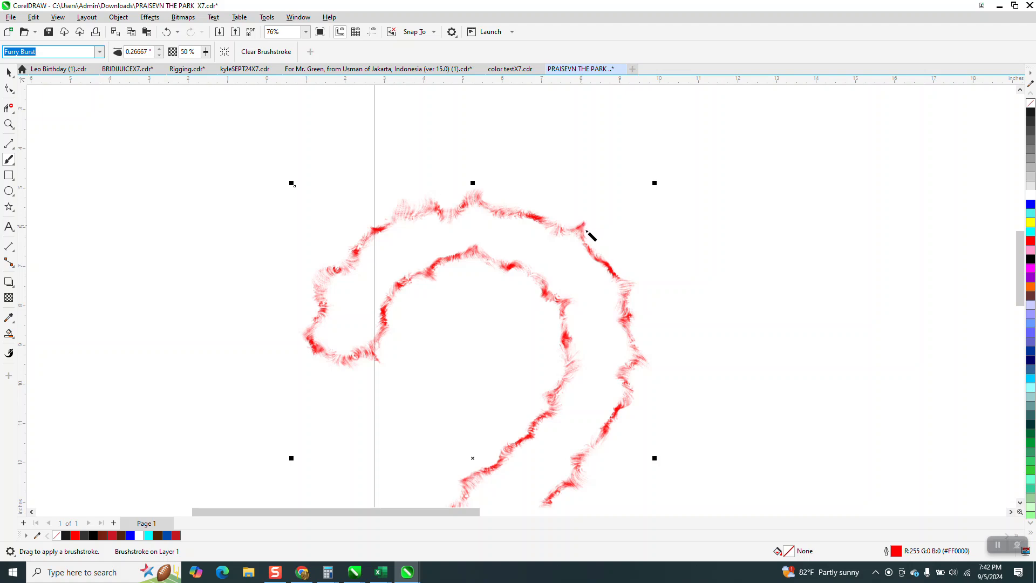
- Fill the first number 2 with red inside its furry outline
left_click(1032, 241)
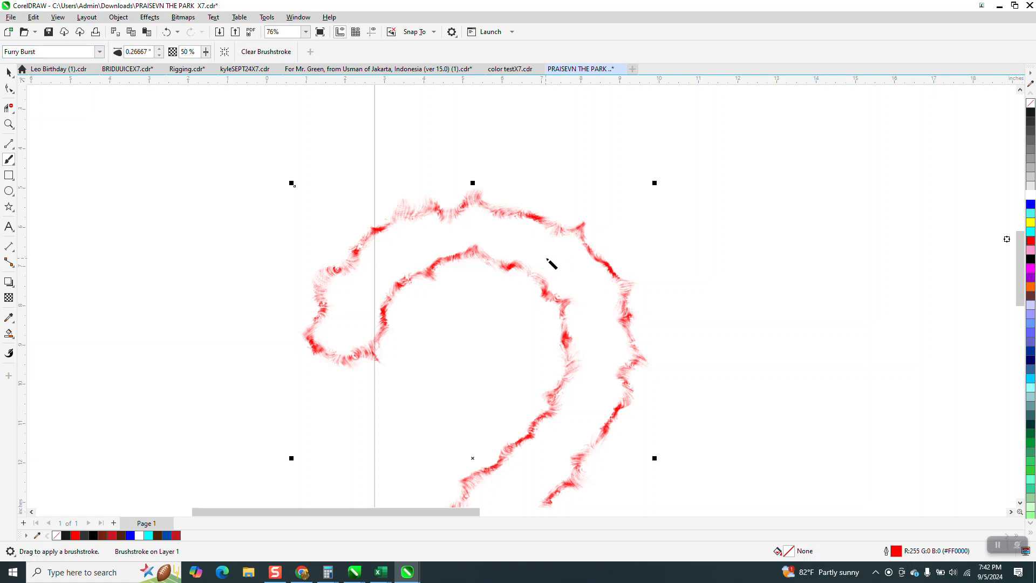
scroll(393, 196, "down", 4)
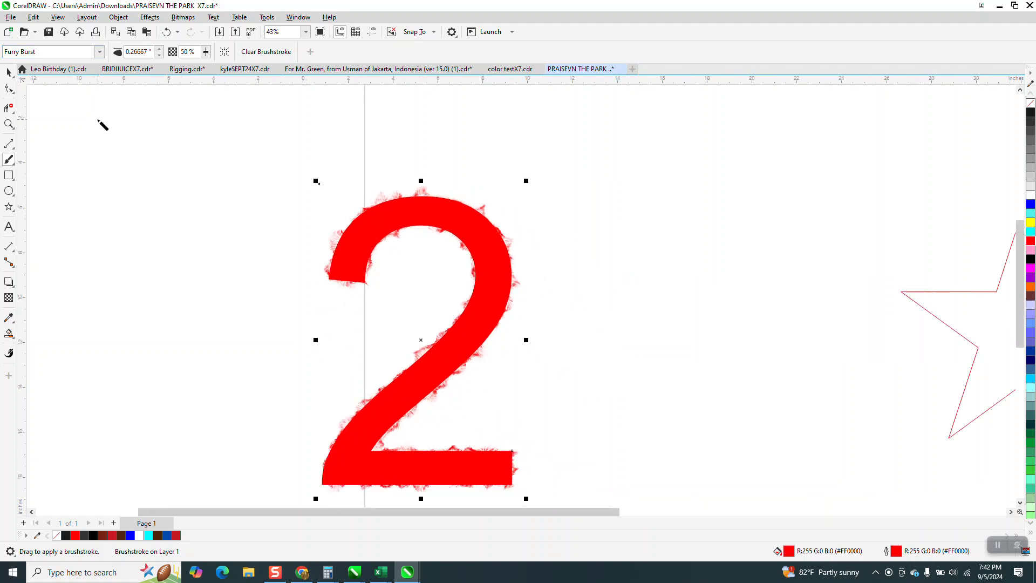
left_click(9, 72)
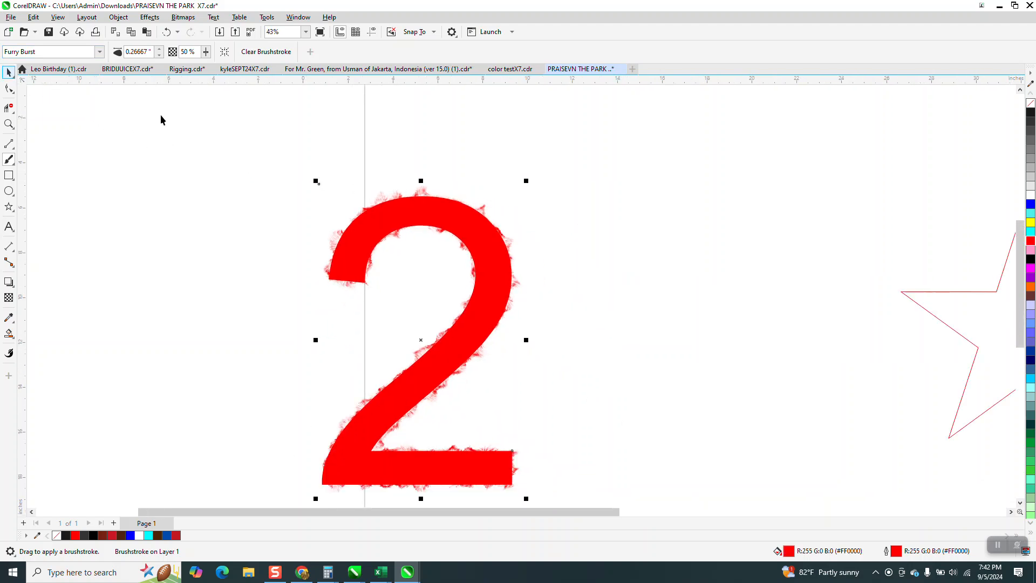
- Select the second number 2 and apply the Sprinkle painterly brush with a red outline
left_click(665, 258)
left_click_drag(886, 535, 806, 425)
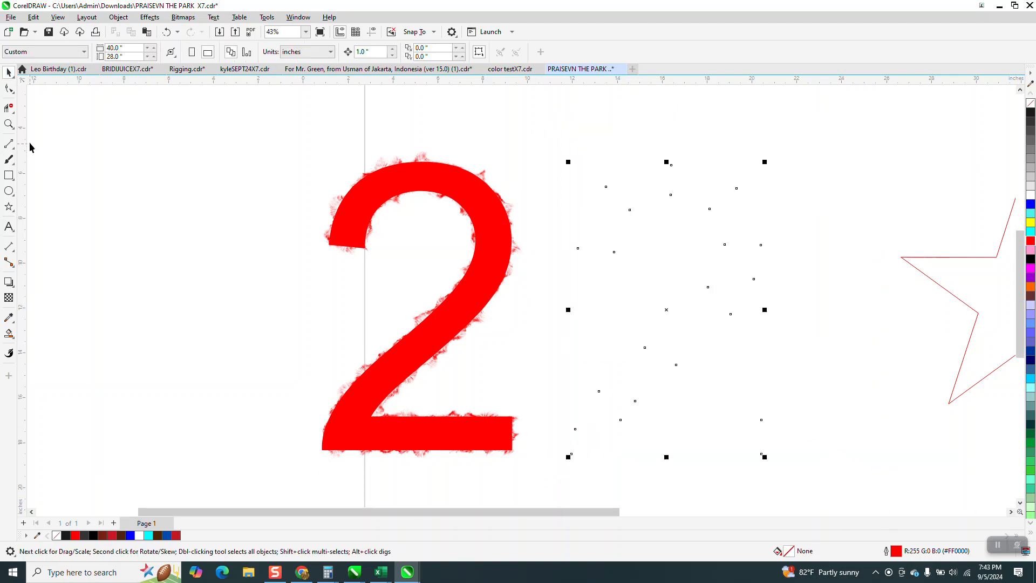
left_click(14, 164)
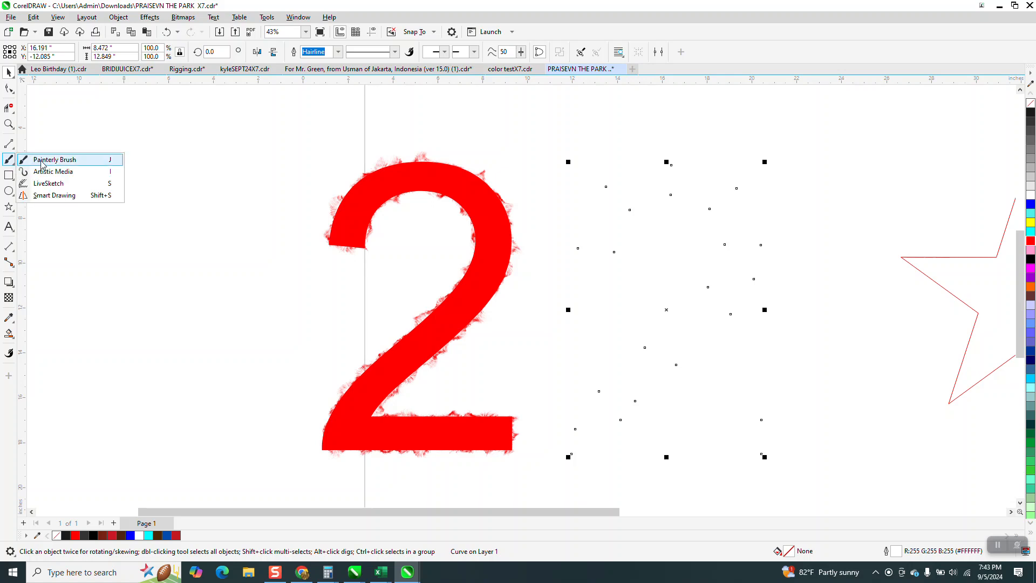
left_click(42, 160)
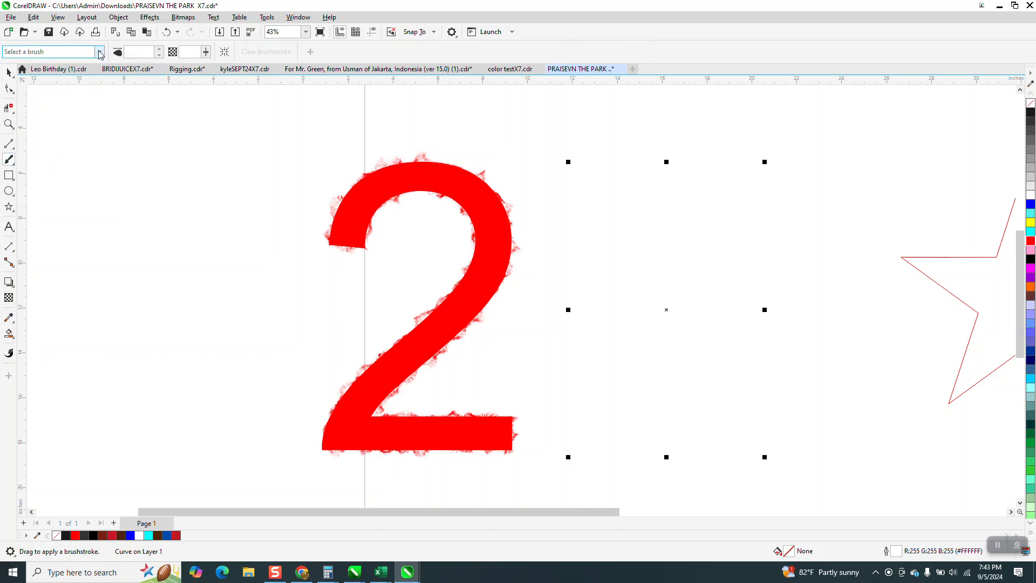
left_click(100, 52)
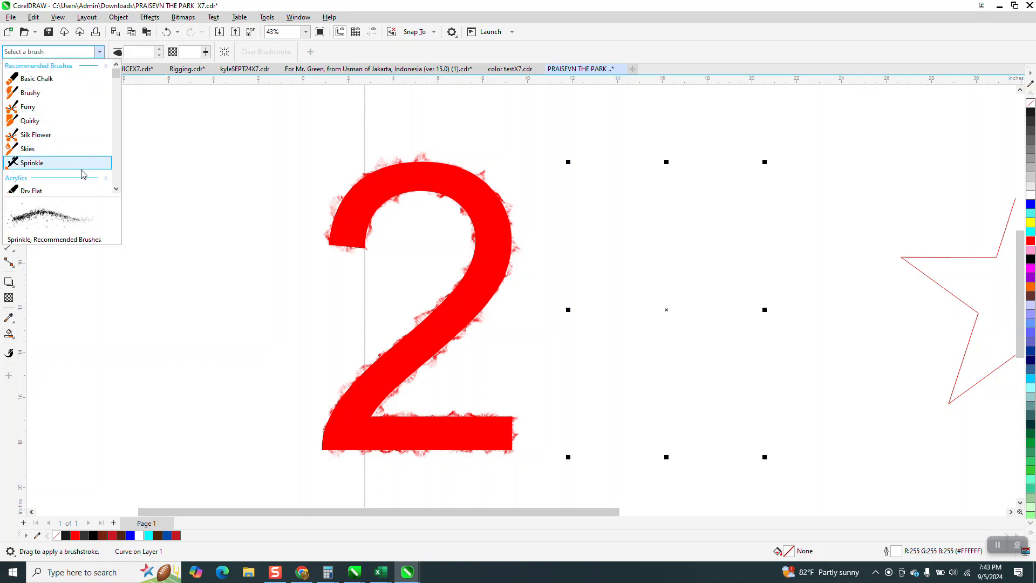
left_click(34, 162)
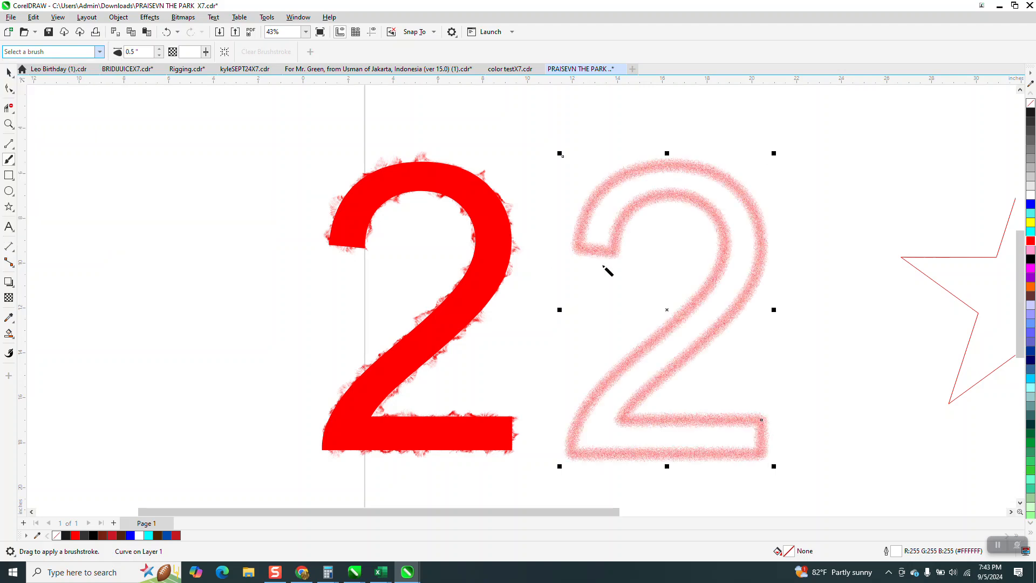
- Fill the second number 2 with red inside its sprinkled outline
left_click(9, 125)
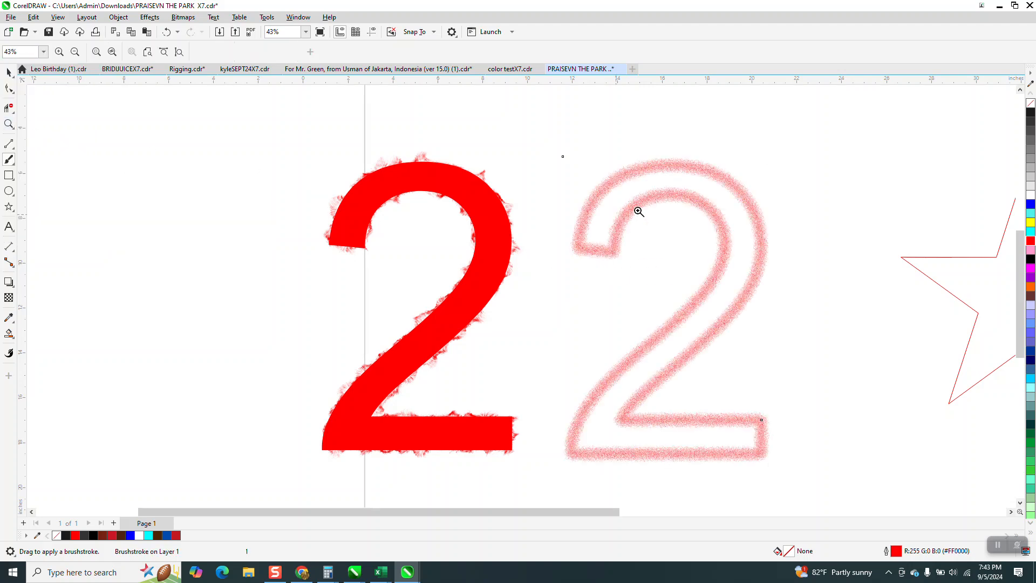
left_click_drag(613, 169, 652, 204)
scroll(429, 184, "down", 6)
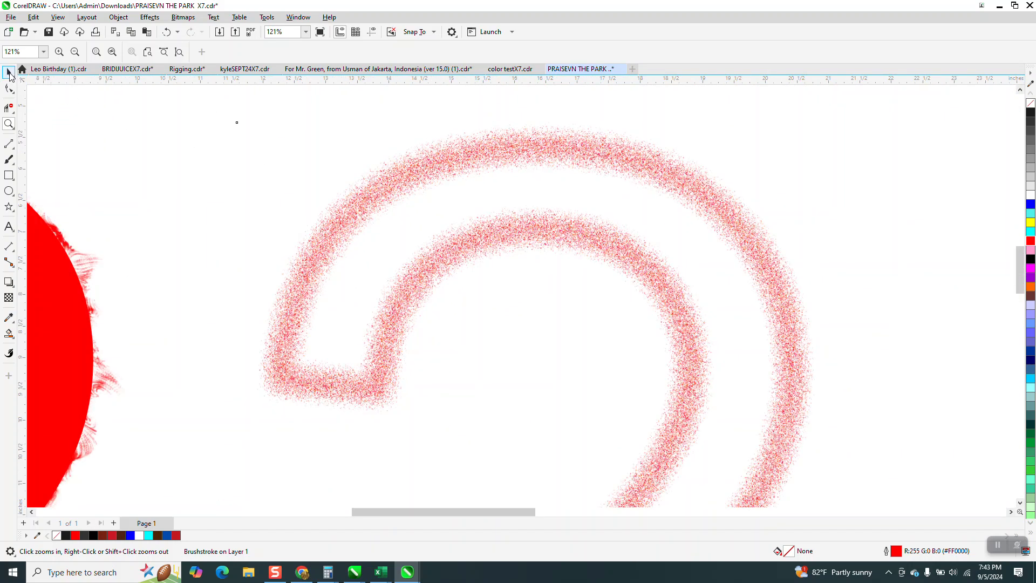
key("space")
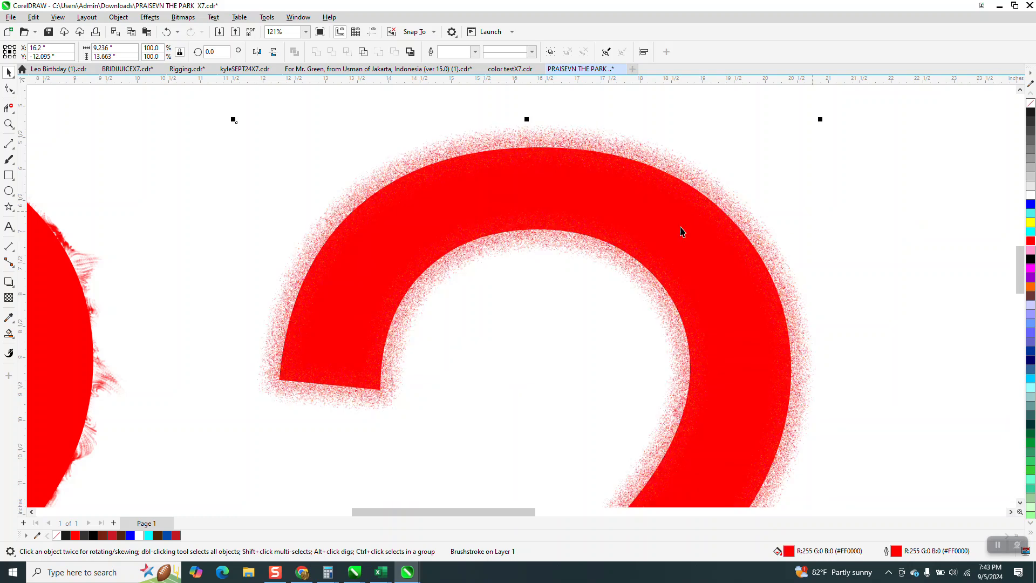
- Select the star outline and apply the Sponge watercolor painterly brush to it
scroll(727, 231, "down", 4)
scroll(475, 201, "down", 2)
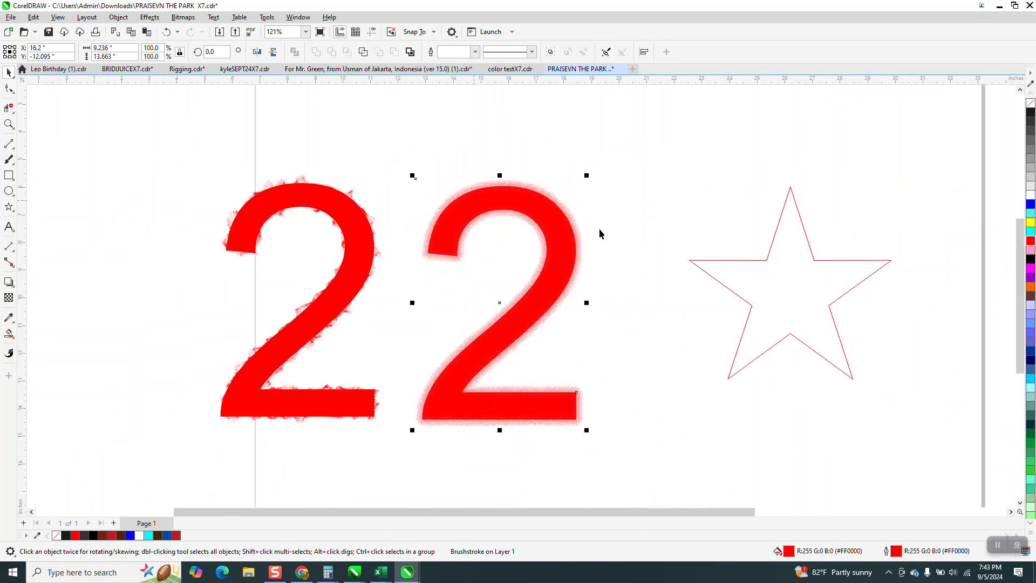
left_click(751, 261)
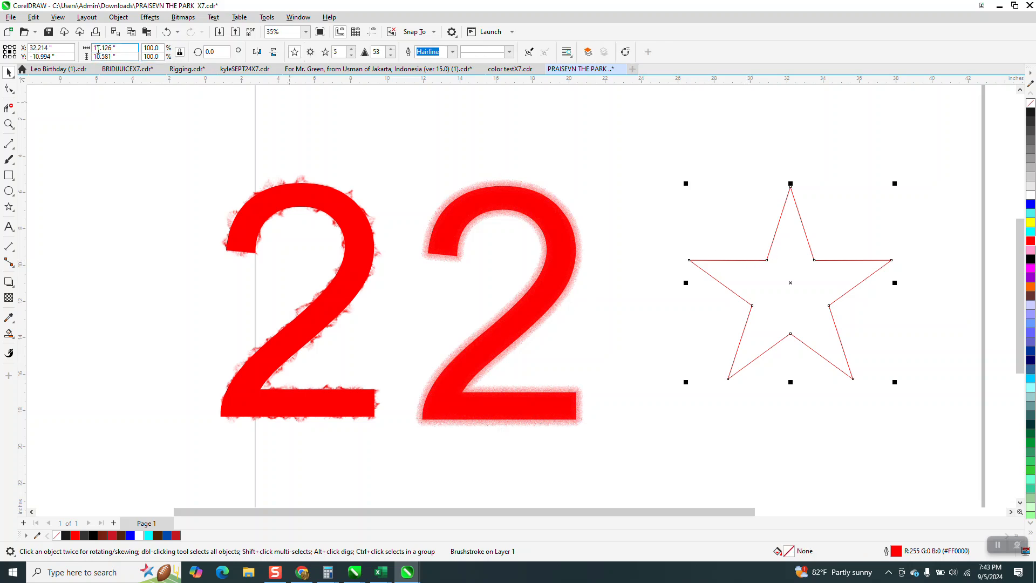
left_click(9, 159)
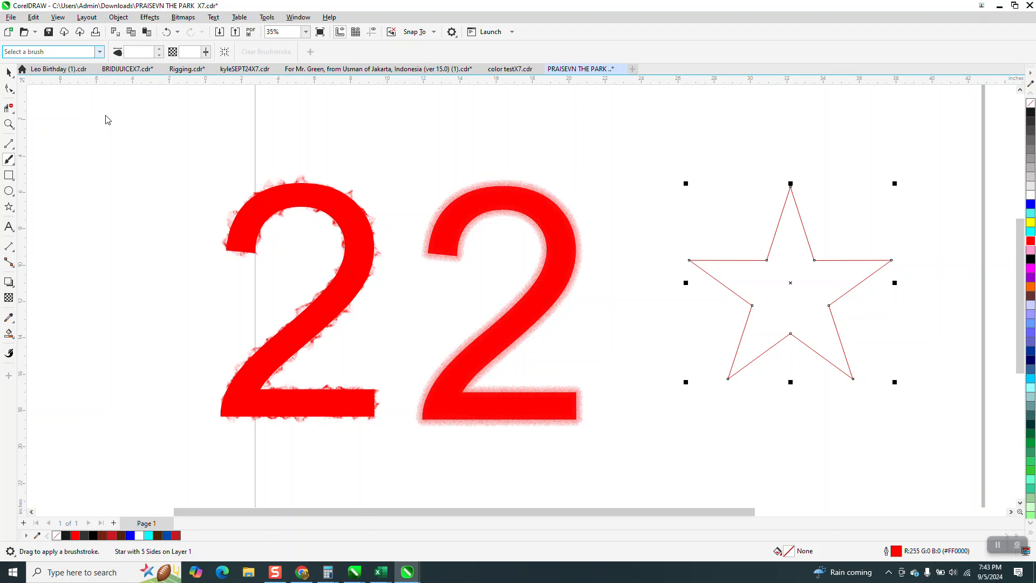
left_click(99, 51)
scroll(117, 117, "down", 1)
scroll(117, 117, "down", 10)
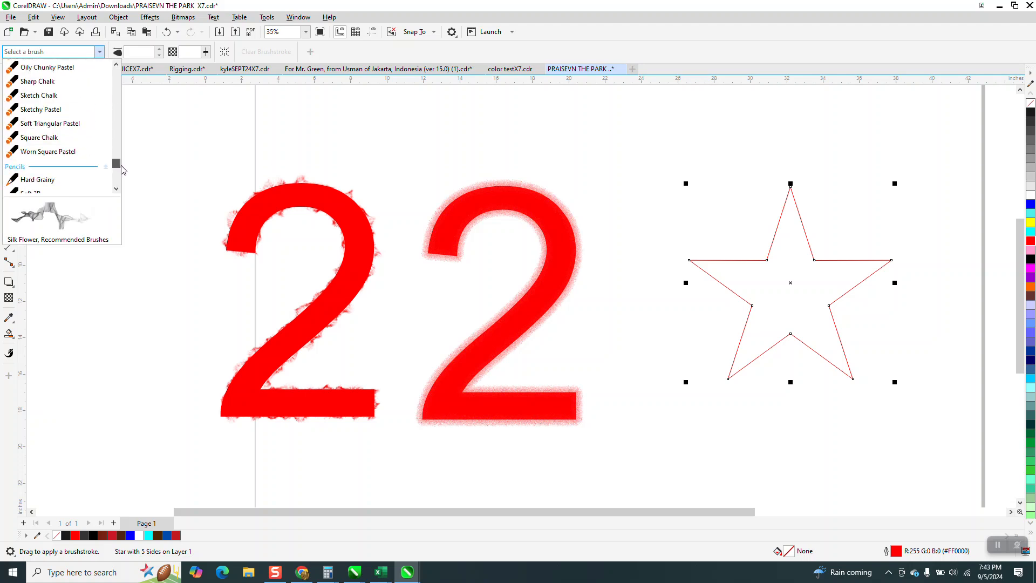
left_click_drag(122, 168, 115, 187)
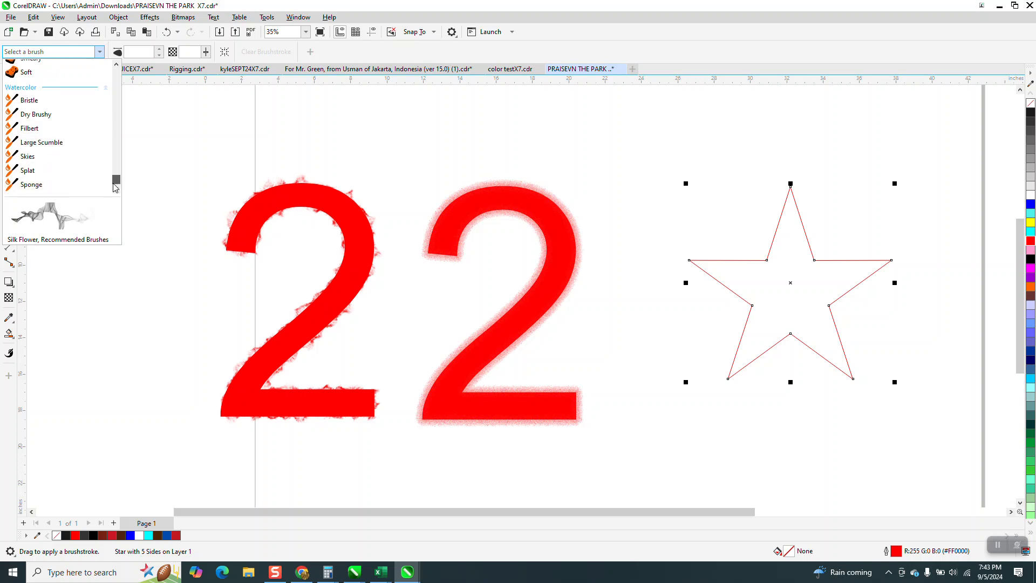
left_click(39, 186)
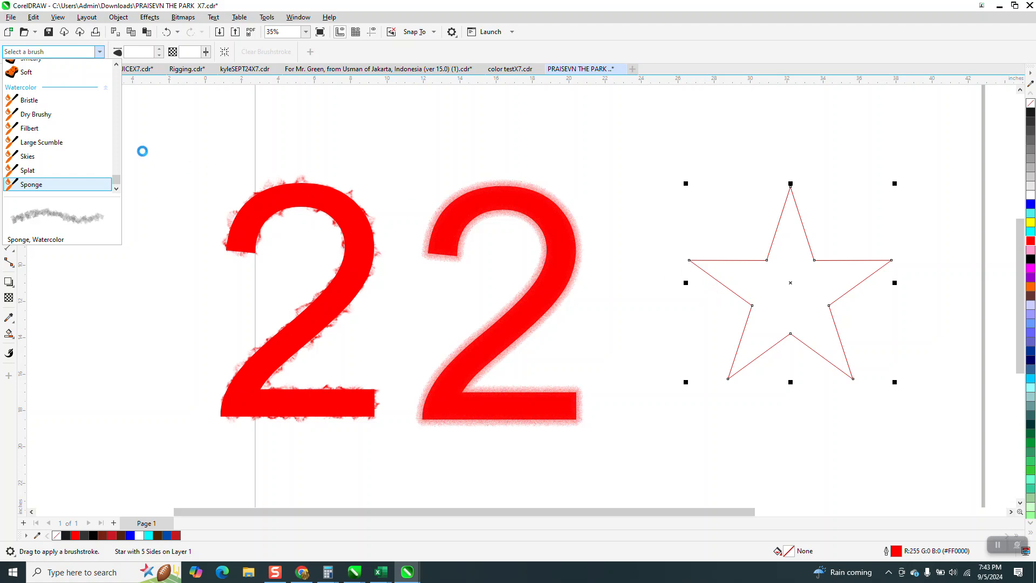
- Set the star's Sponge brushstroke size to 1 inch
left_click(136, 51)
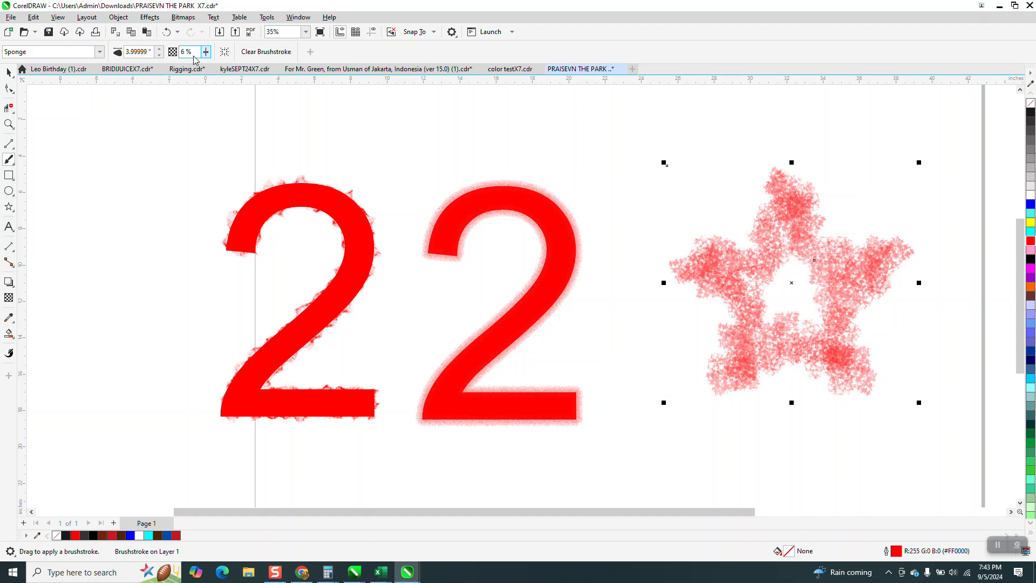
left_click_drag(151, 52, 119, 56)
type("1")
key("Return")
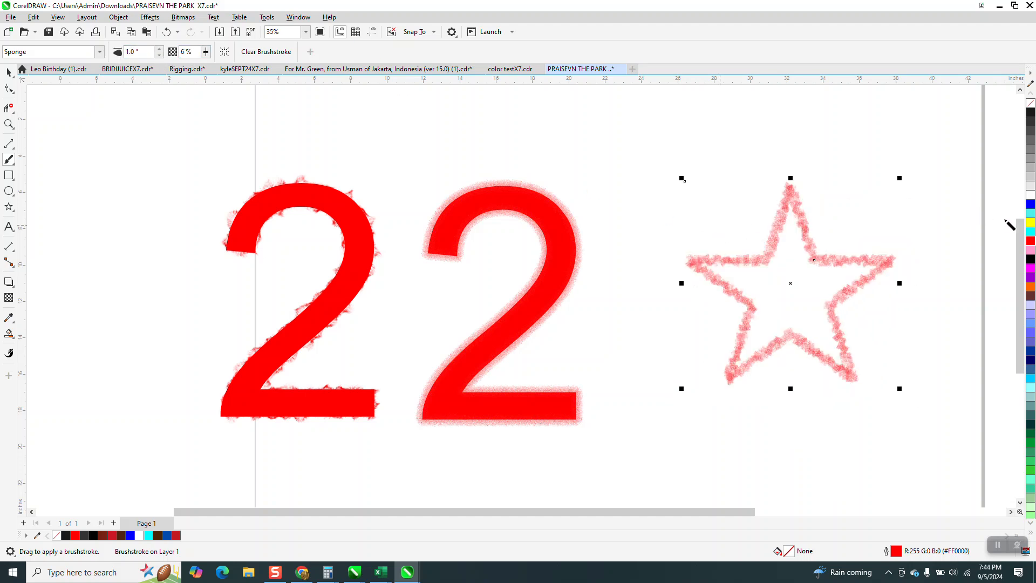
- Fill the star with blue and inspect how the sponge outline overlaps the fill at its edges
left_click(1033, 206)
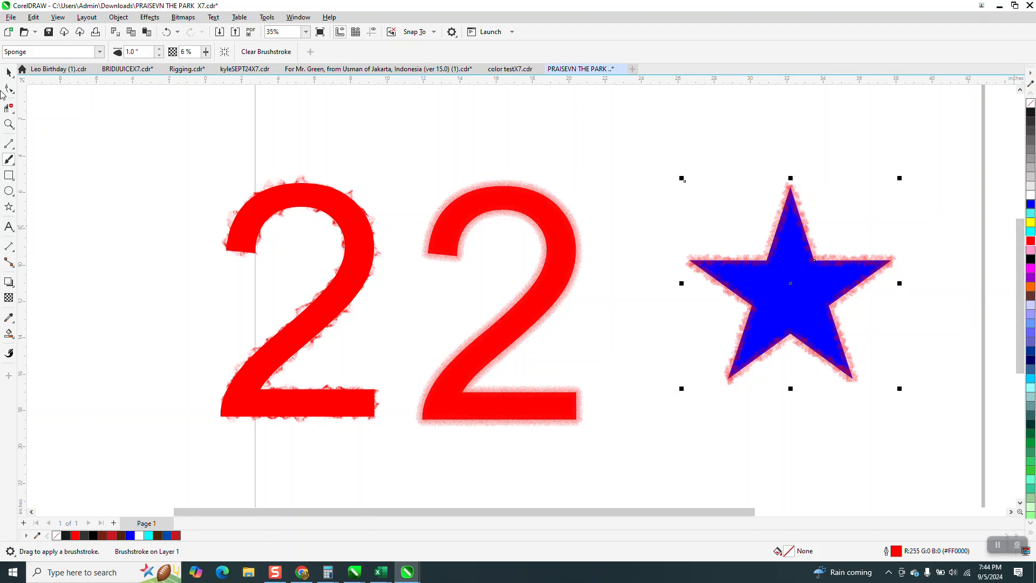
left_click(825, 229)
scroll(502, 196, "down", 1)
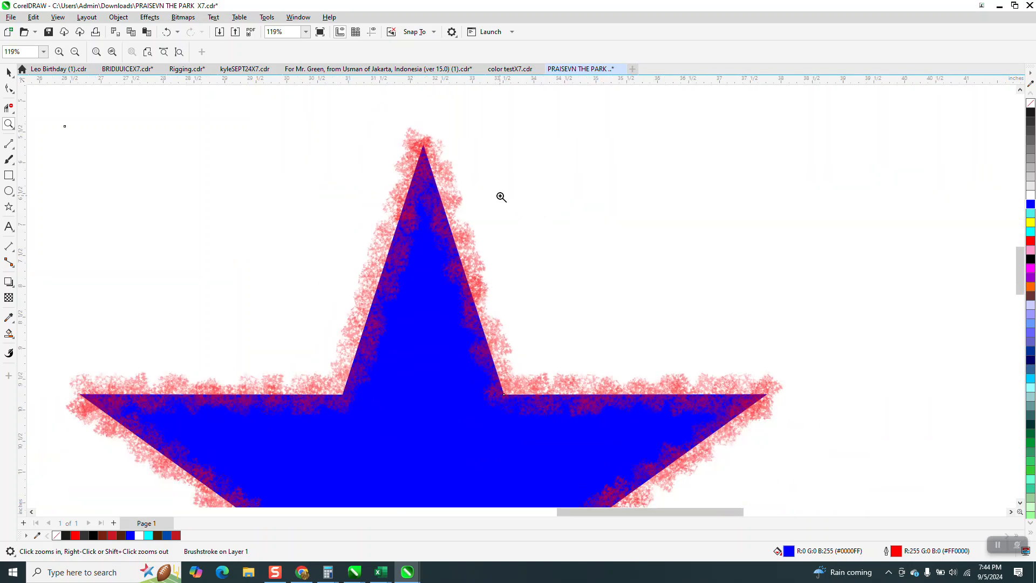
scroll(436, 202, "down", 3)
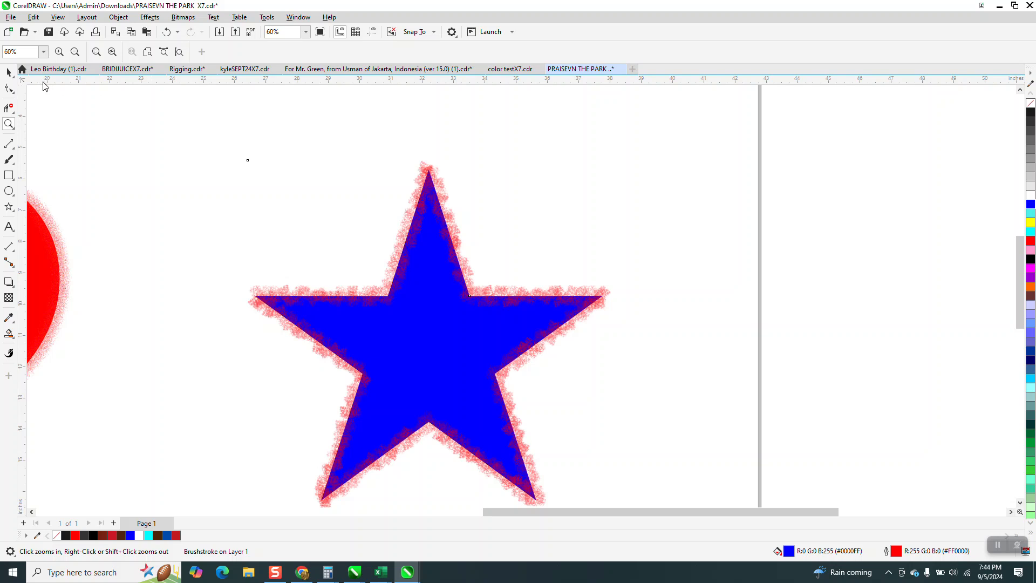
- Nudge the star 1 inch right, and another 5 inches right with the nudge distance set to 5 inches
left_click(9, 72)
scroll(260, 114, "down", 1)
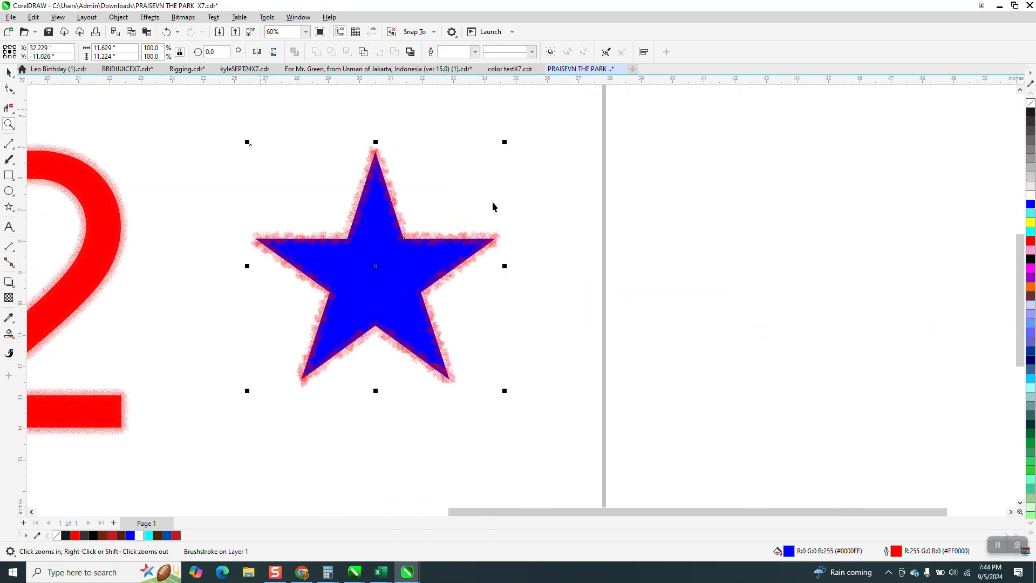
key("Right")
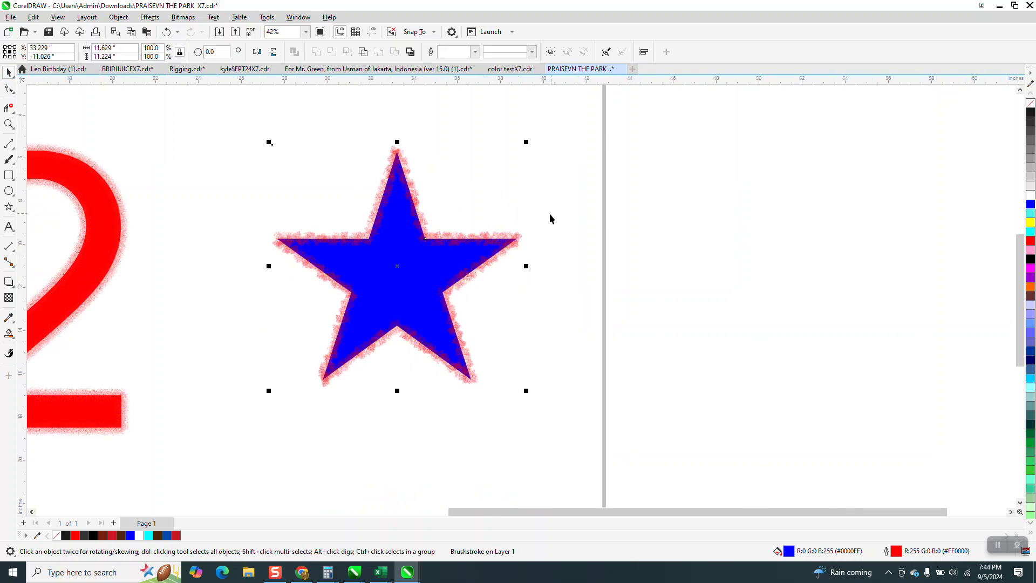
left_click(450, 97)
type("5")
left_click(410, 249)
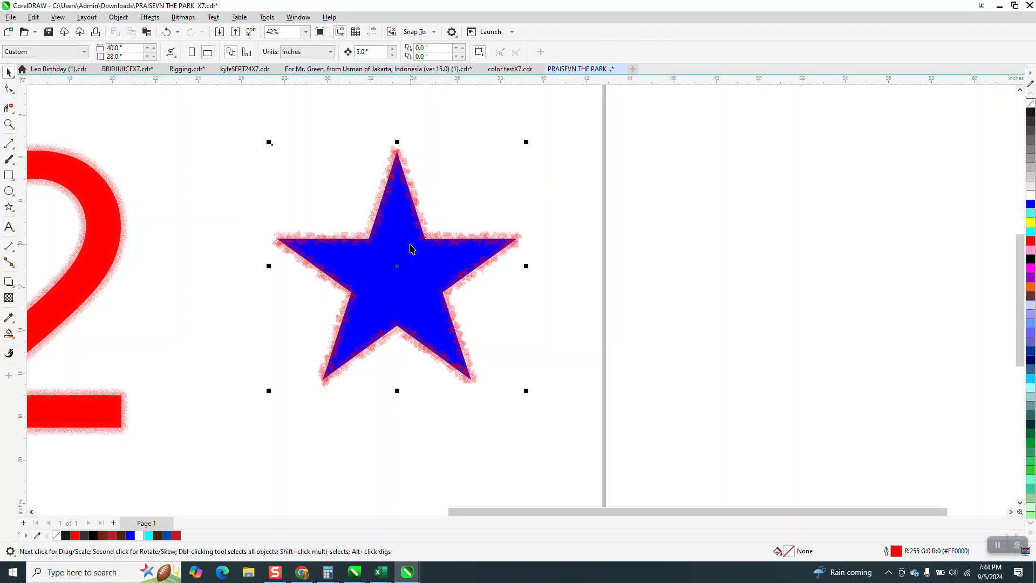
key("Right")
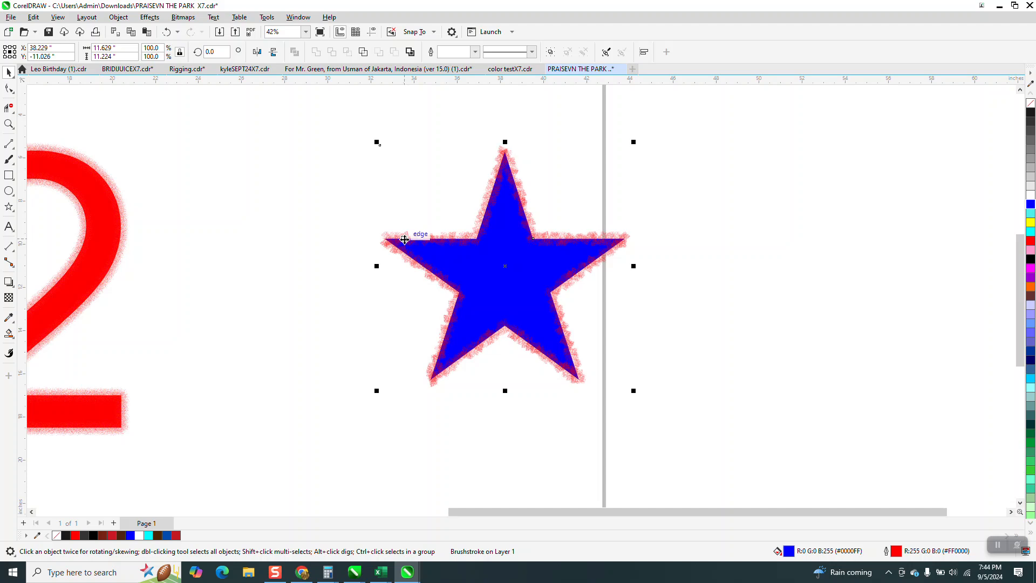
- Break the star's painterly brushstroke apart and move the separated sponge outline 10 inches right
left_click(120, 17)
left_click(148, 268)
key("Right")
key("Right")
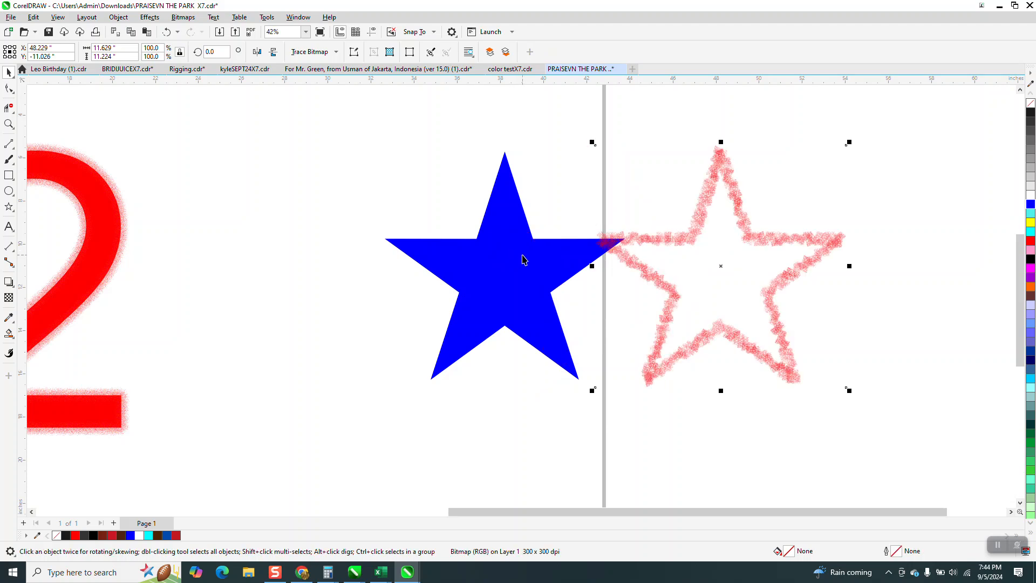
- Move the plain blue star 10 inches right so it sits under the sponge outline
left_click(527, 261)
key("Right")
key("Right")
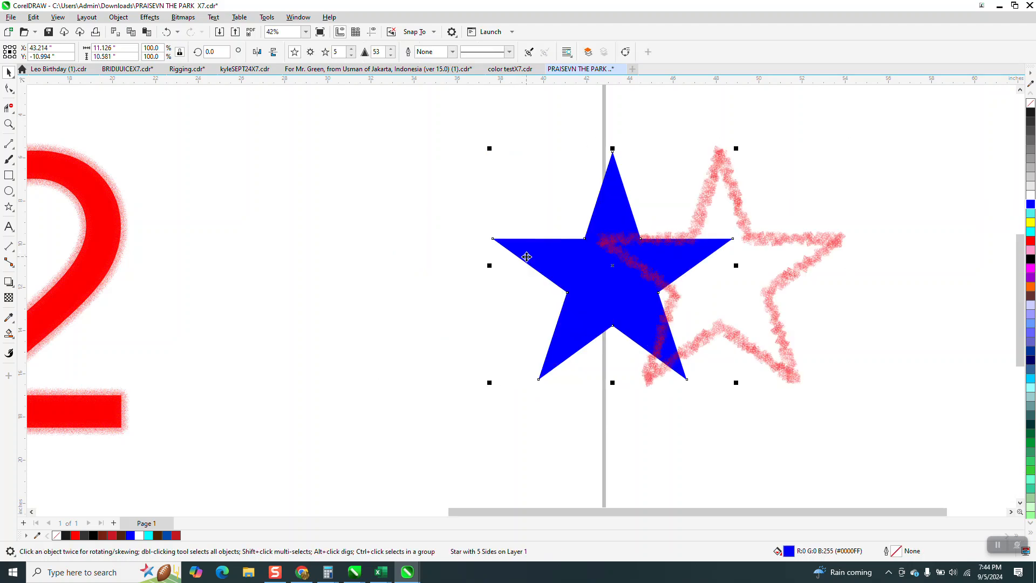
- Intersect the blue star with the sponge outline and move the resulting star 15 inches left
left_click(586, 169)
left_click_drag(575, 123, 896, 437)
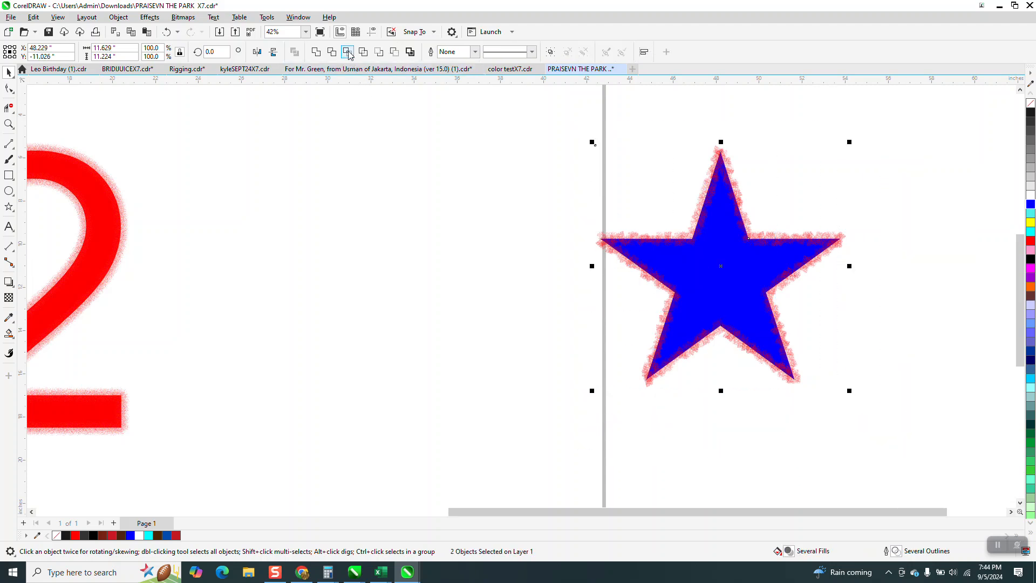
left_click(348, 52)
key("shift+Left")
key("shift+Left")
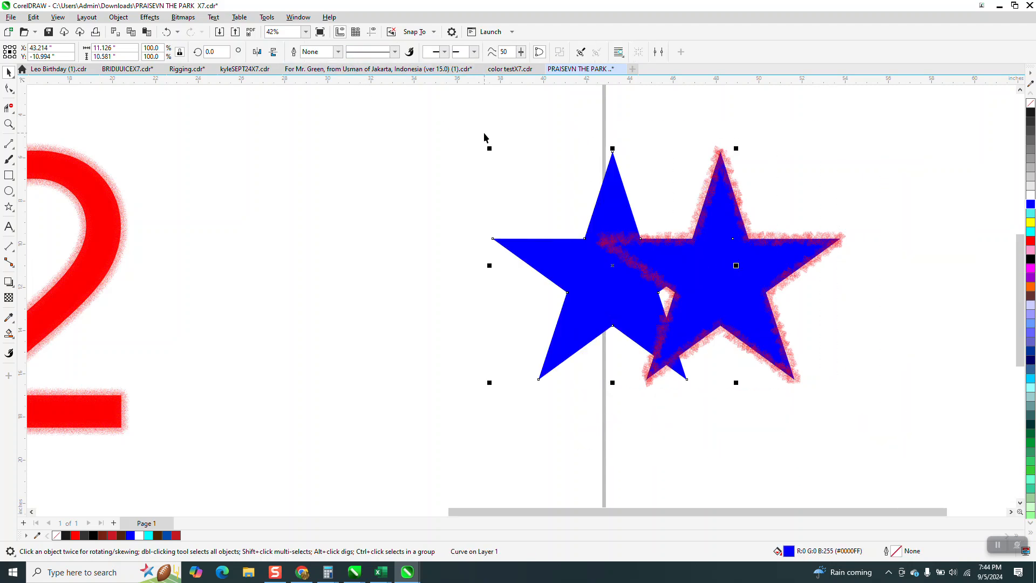
key("shift+Left")
- Move the sponge outline 5 inches left off the blue star and return it to its place
left_click(700, 257)
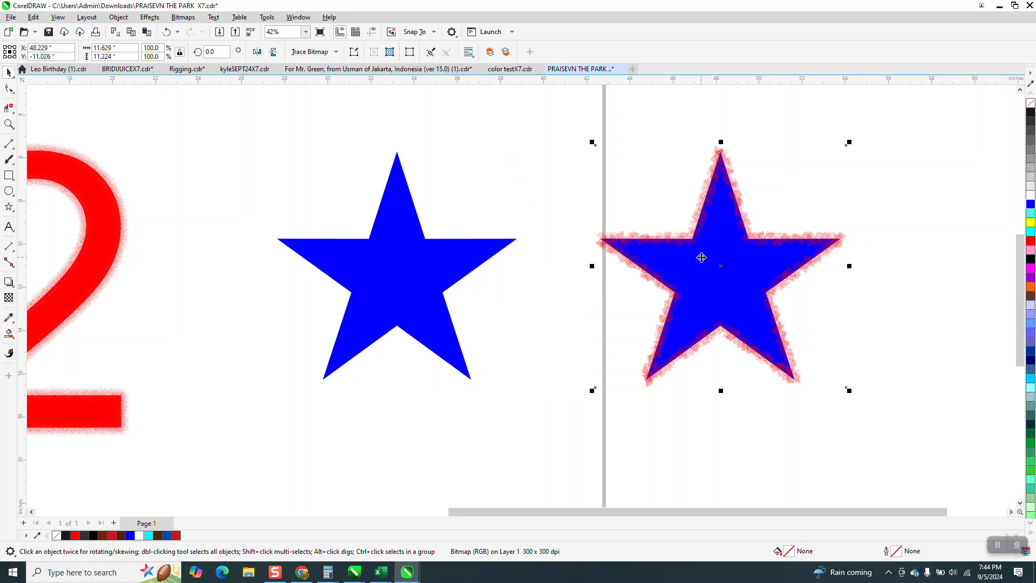
key("shift+Left")
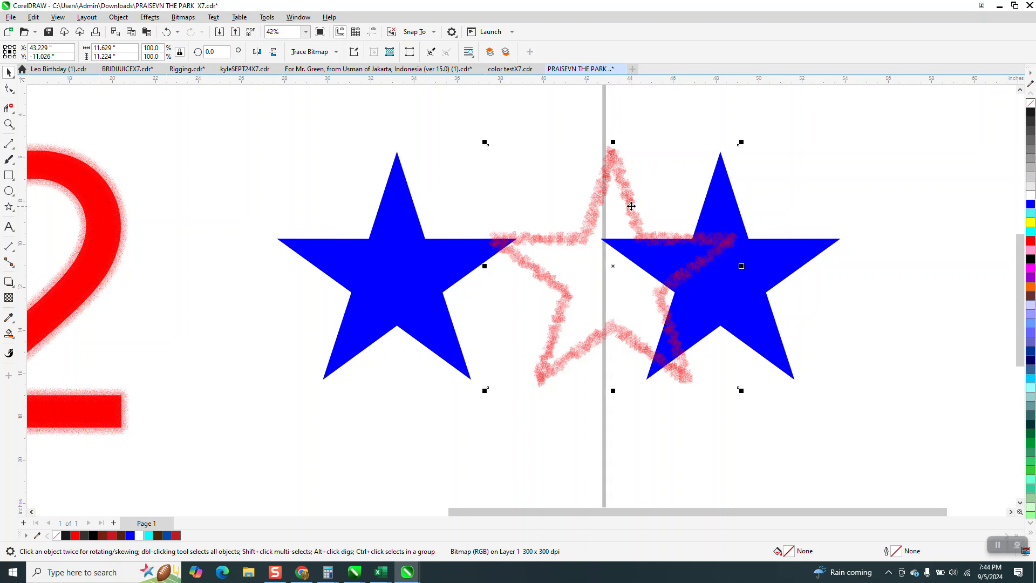
key("shift+Right")
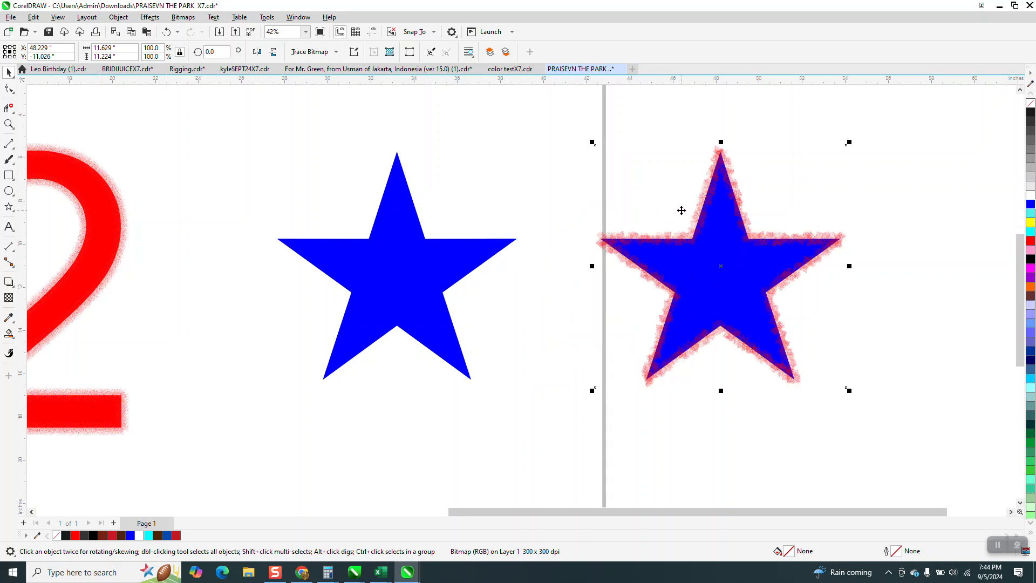
- Move the separate plain blue star 15 inches right, back over the sponge-outlined star
left_click(475, 264)
key("shift+Right")
key("shift+Right")
key("shift+Right")
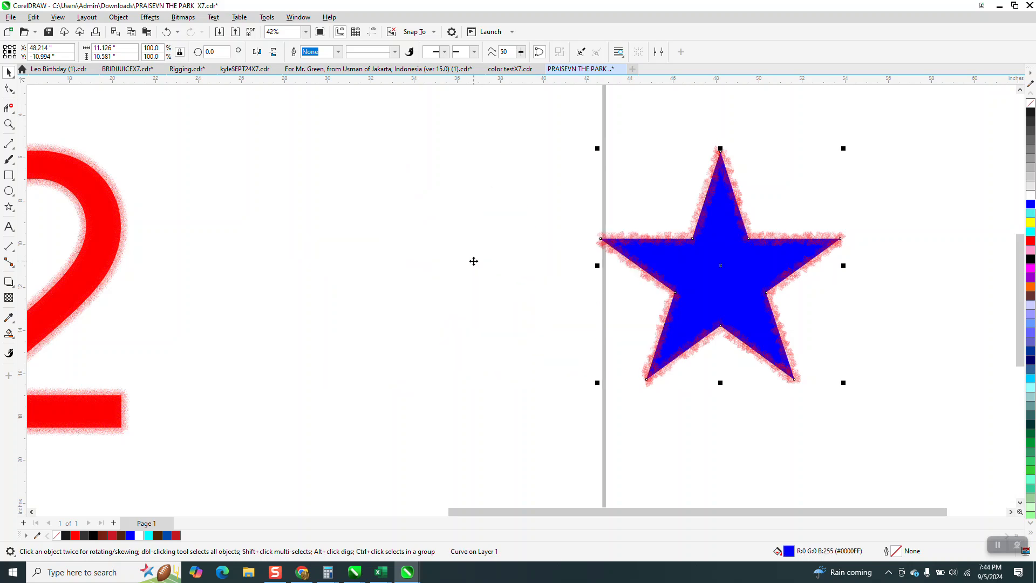
- Bring the plain blue star to the front of the page and inspect its edges against the sponge outline
left_click(118, 17)
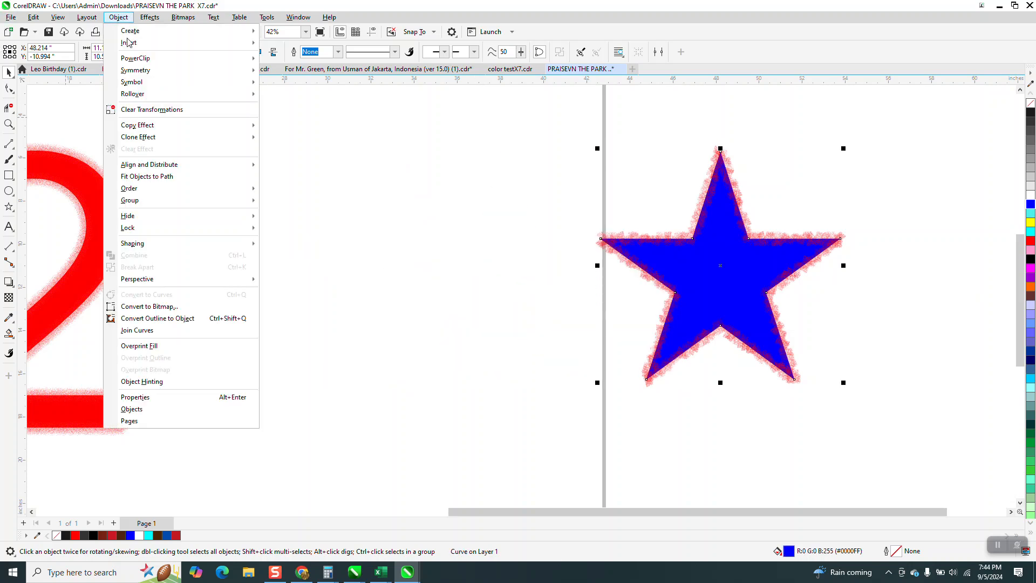
mouse_move(238, 190)
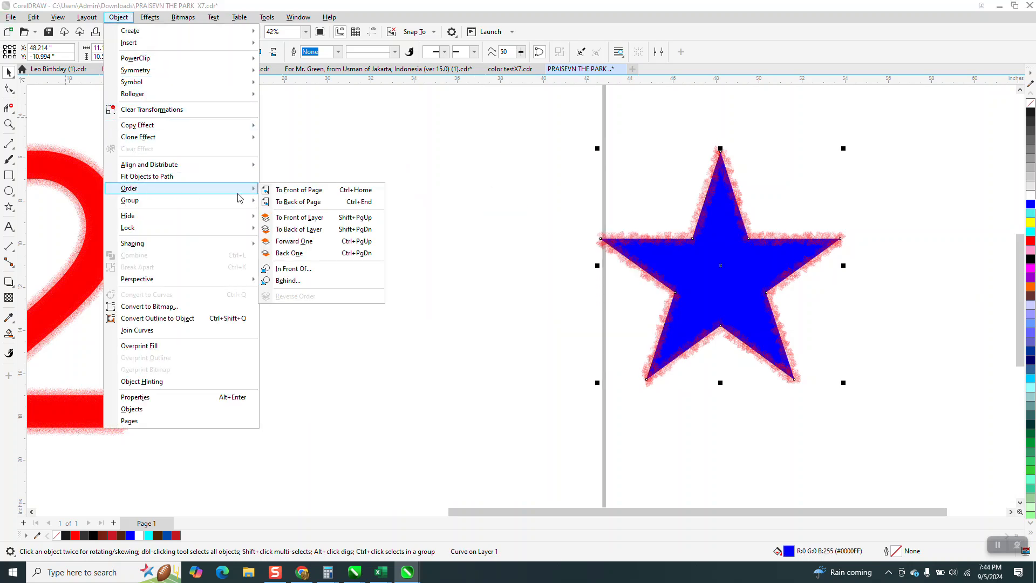
left_click(296, 189)
left_click(8, 125)
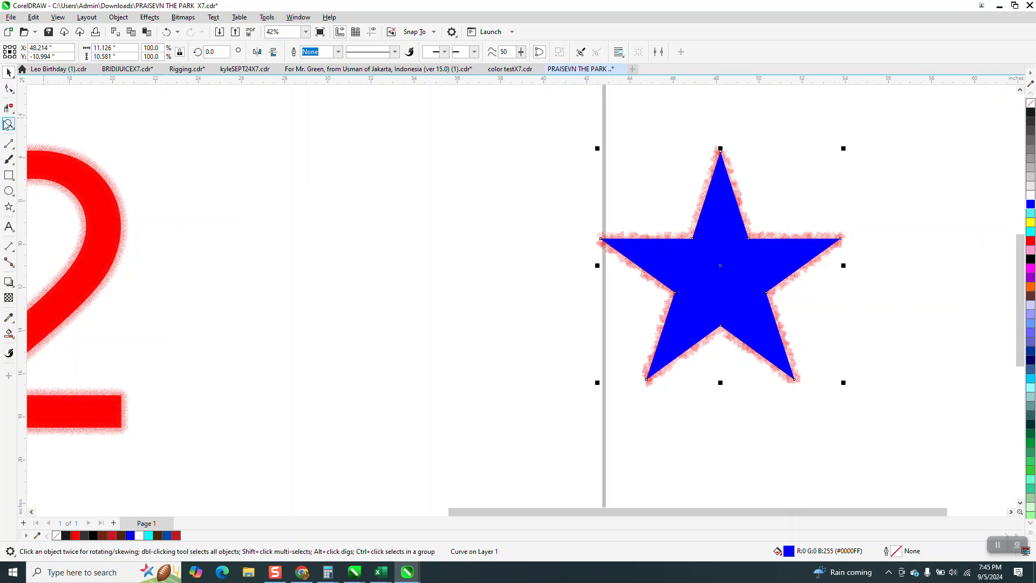
left_click(737, 235)
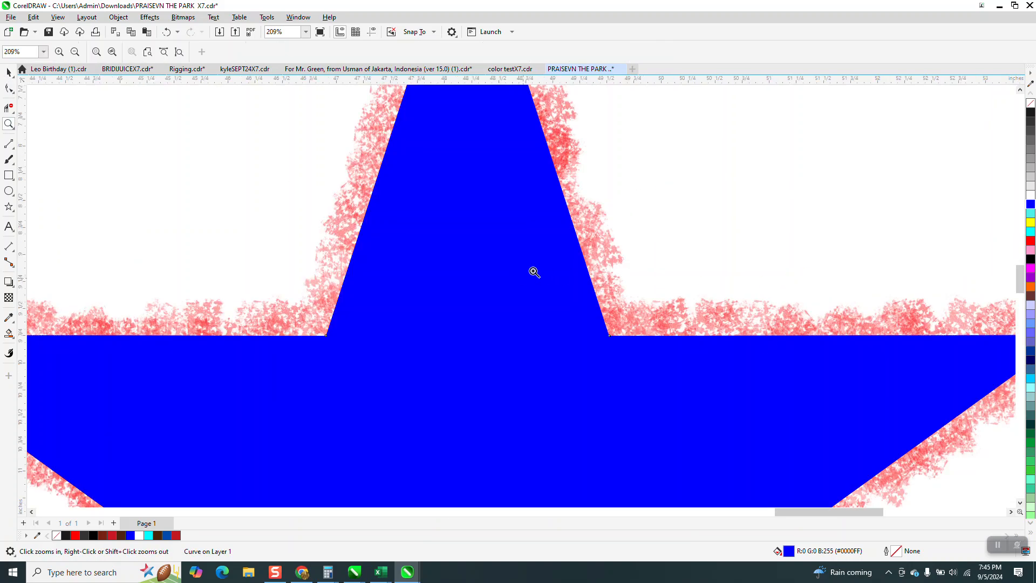
scroll(538, 275, "down", 5)
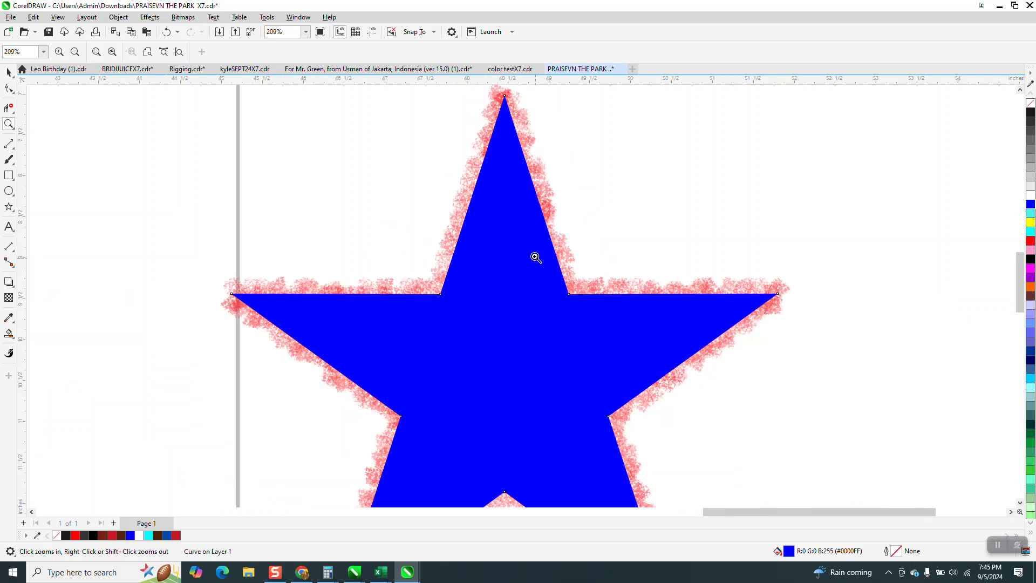
- Move the front blue star left off the outlined star and undo the move
left_click(6, 72)
left_click(528, 303)
left_click_drag(528, 302, 457, 306)
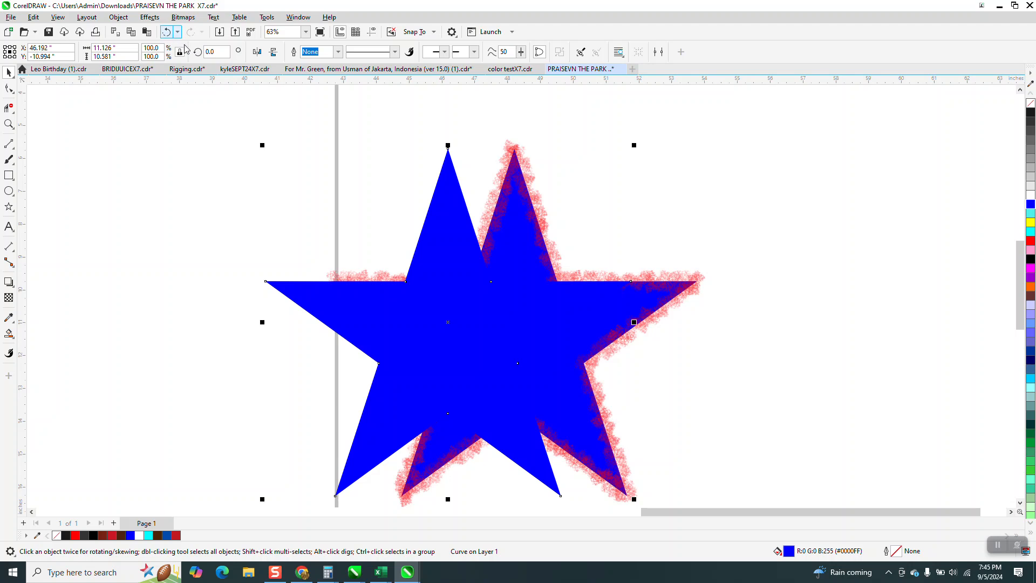
left_click(167, 32)
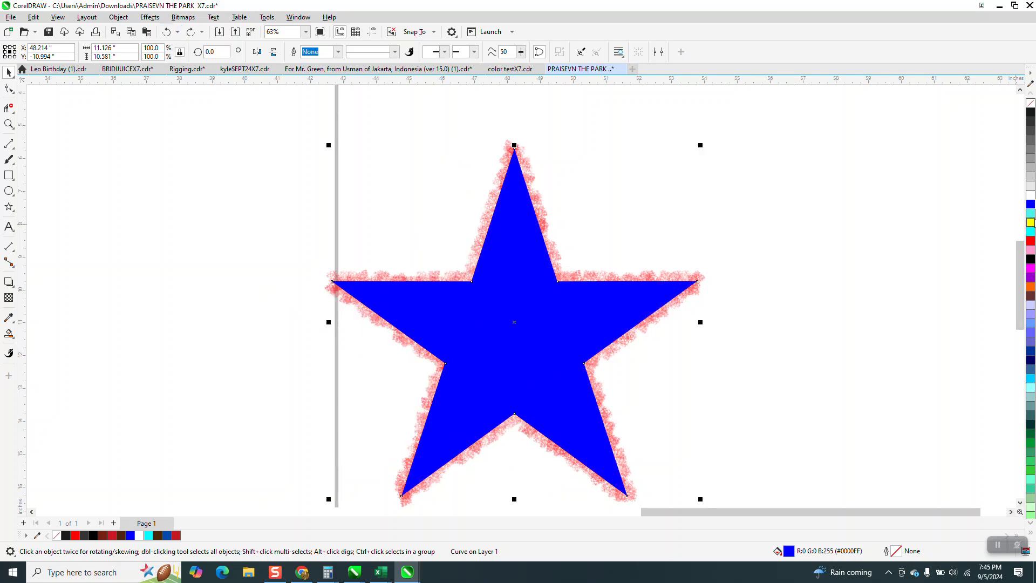
- Fill the front star with yellow and change its fill to red
left_click(1031, 223)
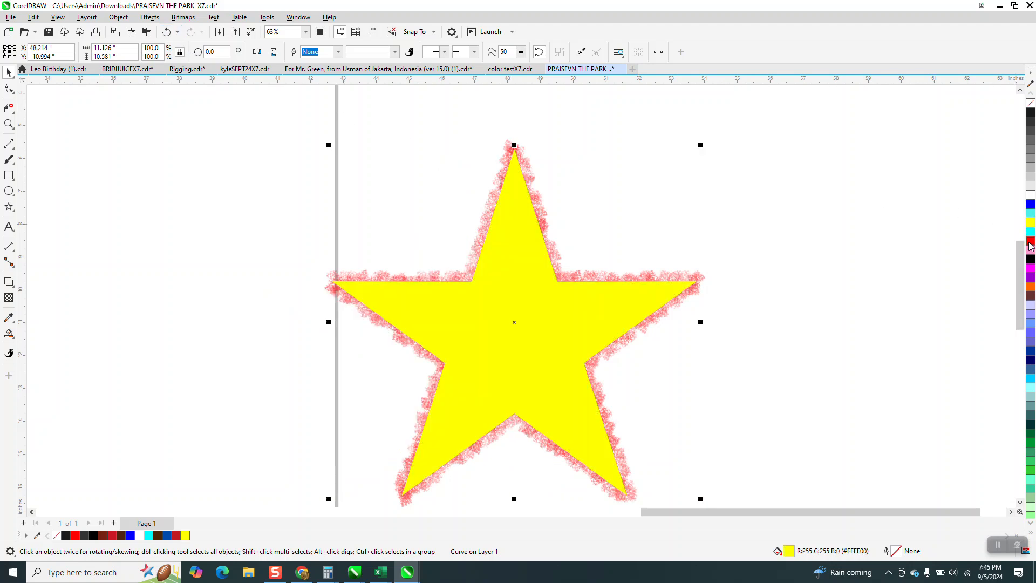
left_click(1031, 241)
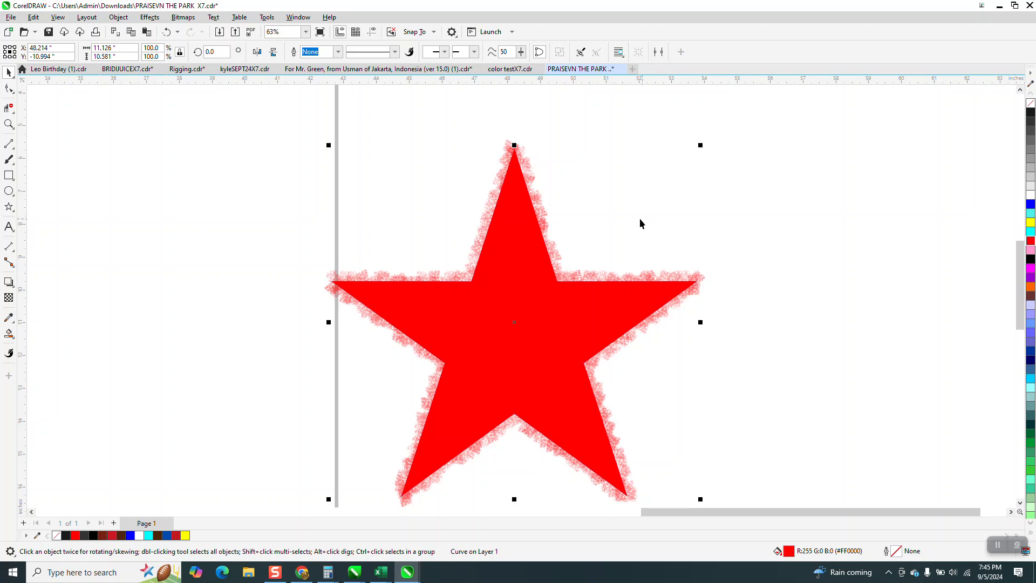
- Examine the furry edge of the first number 2 and the sprinkled edge of the second up close
scroll(574, 198, "down", 5)
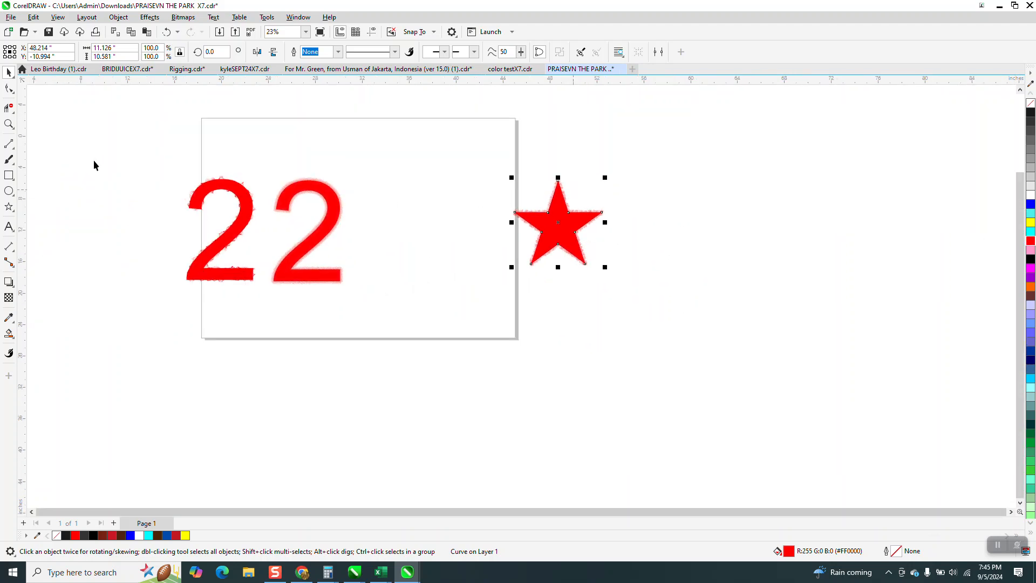
left_click(8, 125)
left_click_drag(143, 161, 406, 312)
left_click_drag(285, 134, 490, 226)
scroll(416, 208, "down", 4)
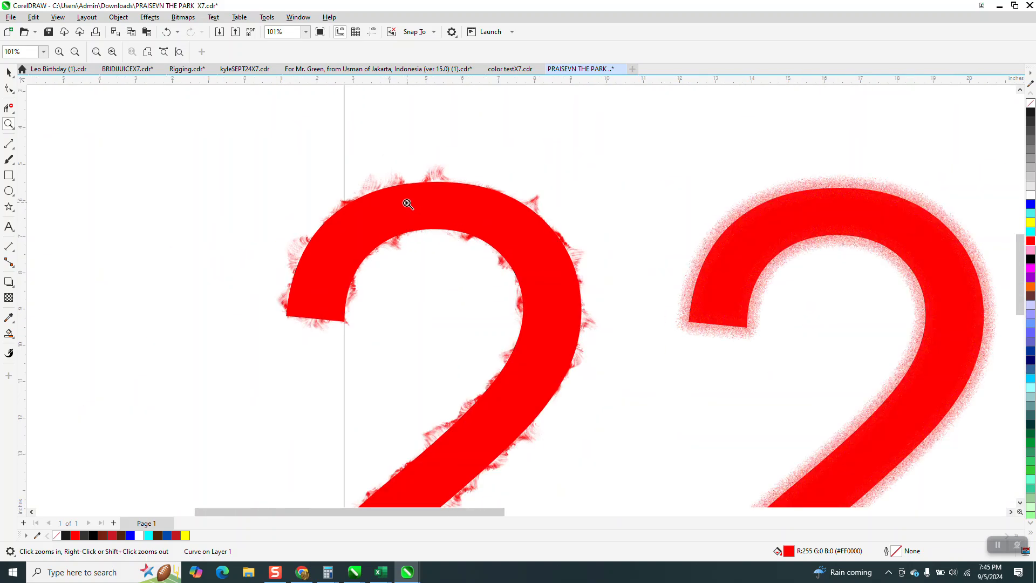
left_click_drag(618, 220, 699, 293)
scroll(466, 232, "down", 3)
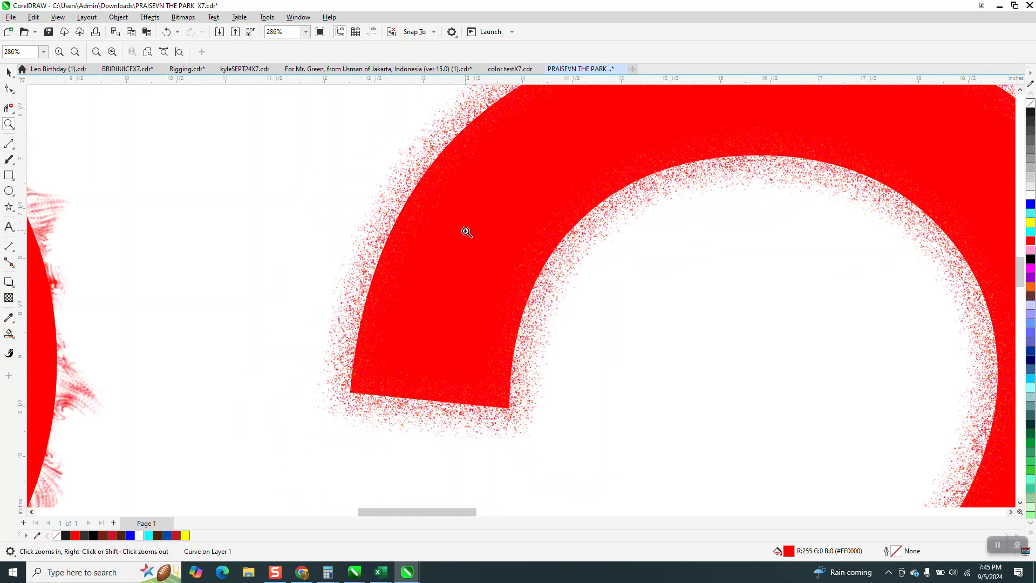
scroll(460, 225, "down", 1)
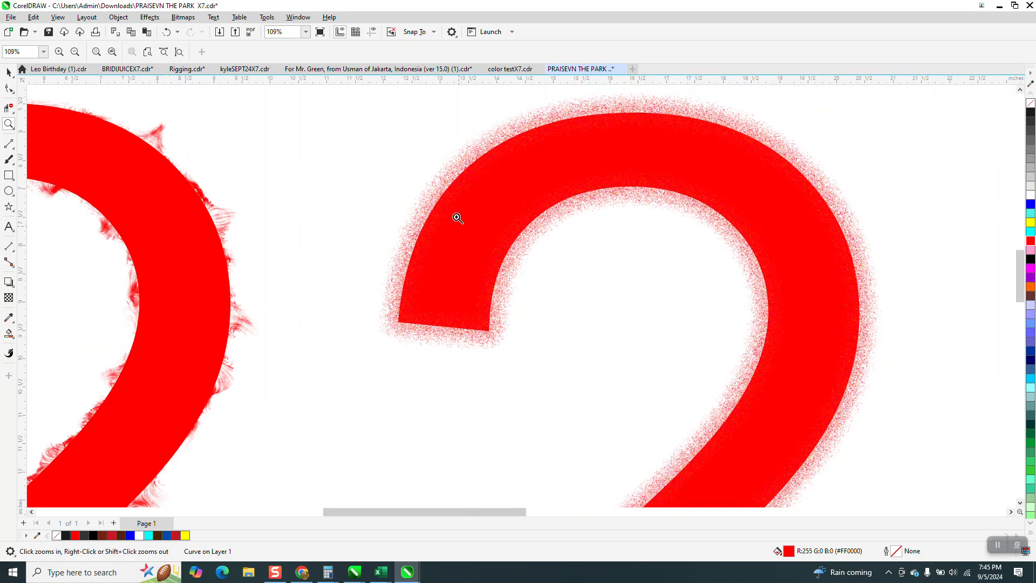